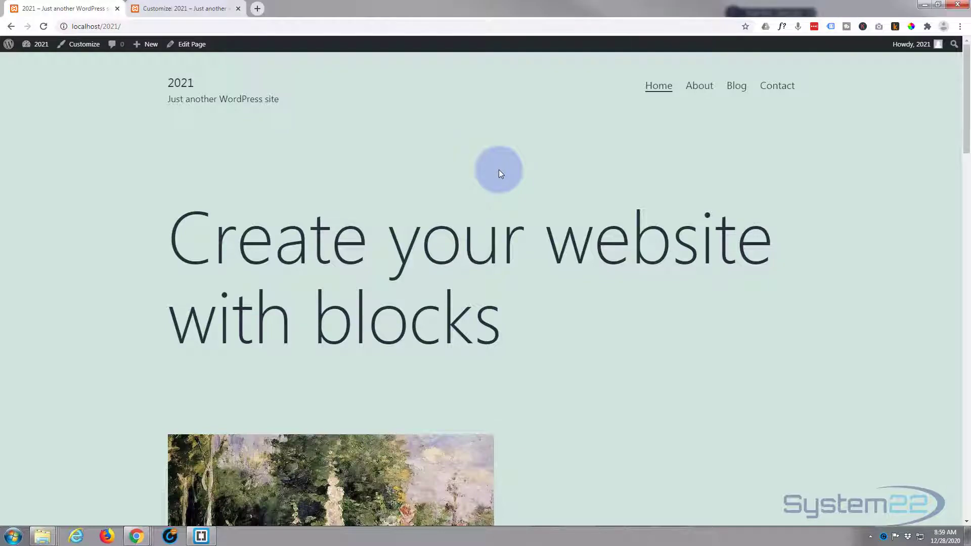
pyautogui.scroll(-2, 499, 174)
pyautogui.scroll(-1, 498, 174)
pyautogui.scroll(-1, 498, 173)
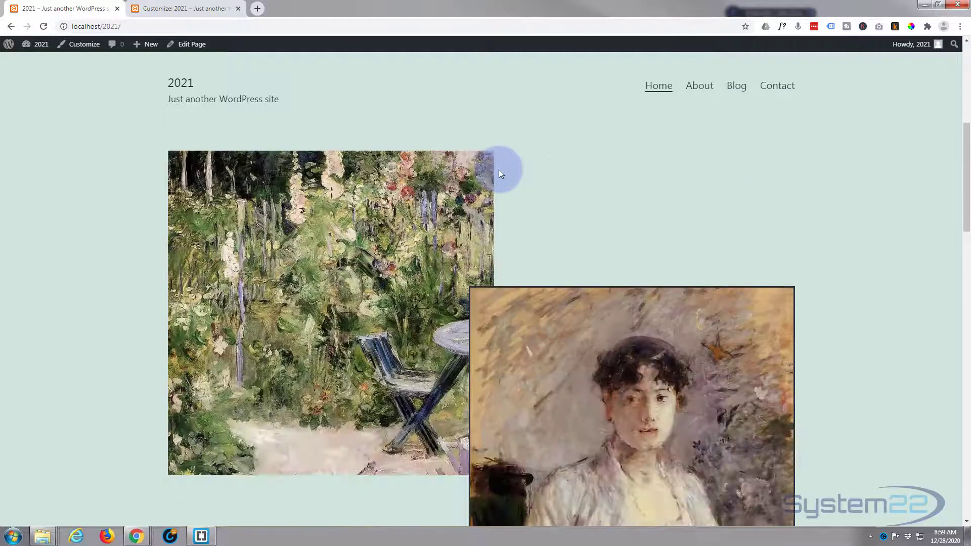
pyautogui.scroll(-1, 499, 174)
pyautogui.scroll(1, 499, 174)
pyautogui.scroll(3, 498, 173)
pyautogui.scroll(2, 499, 174)
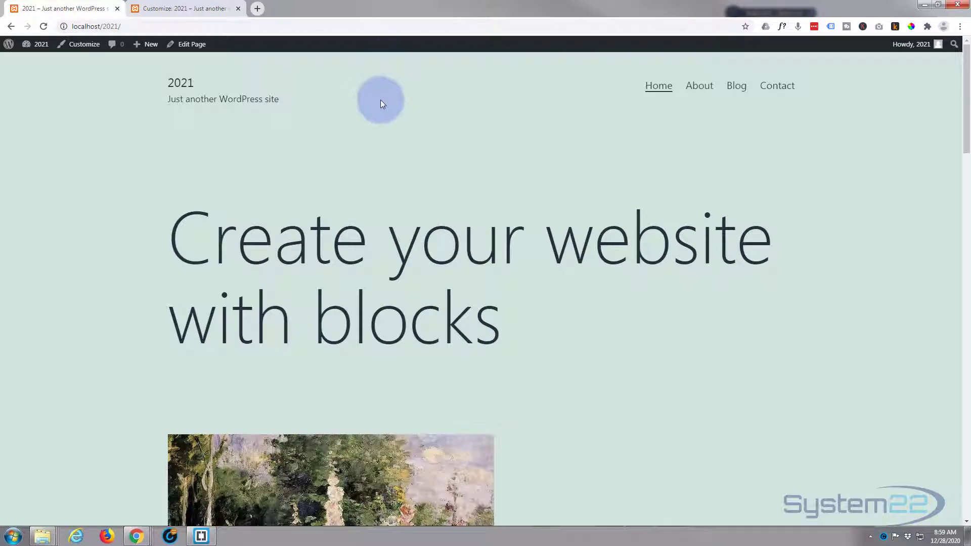
pyautogui.scroll(-1, 387, 142)
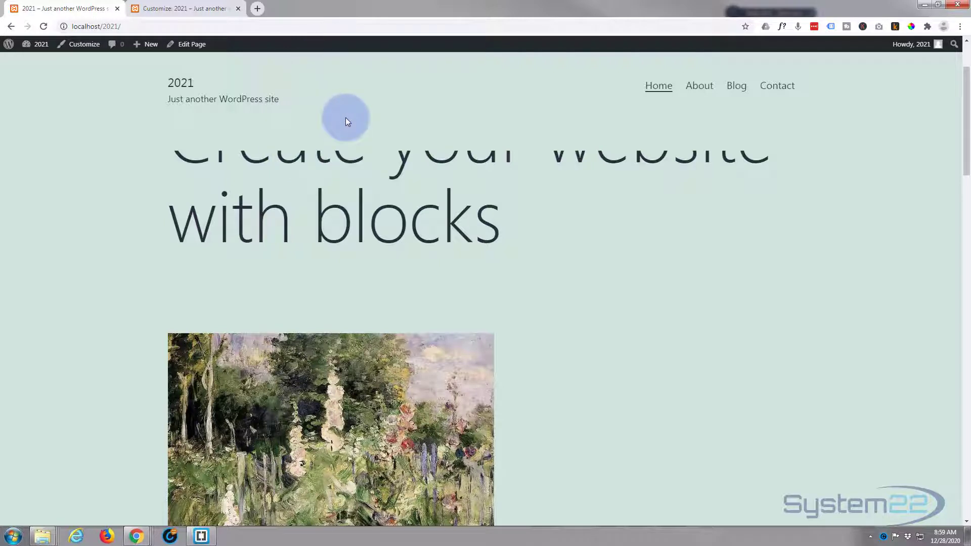
pyautogui.scroll(1, 345, 119)
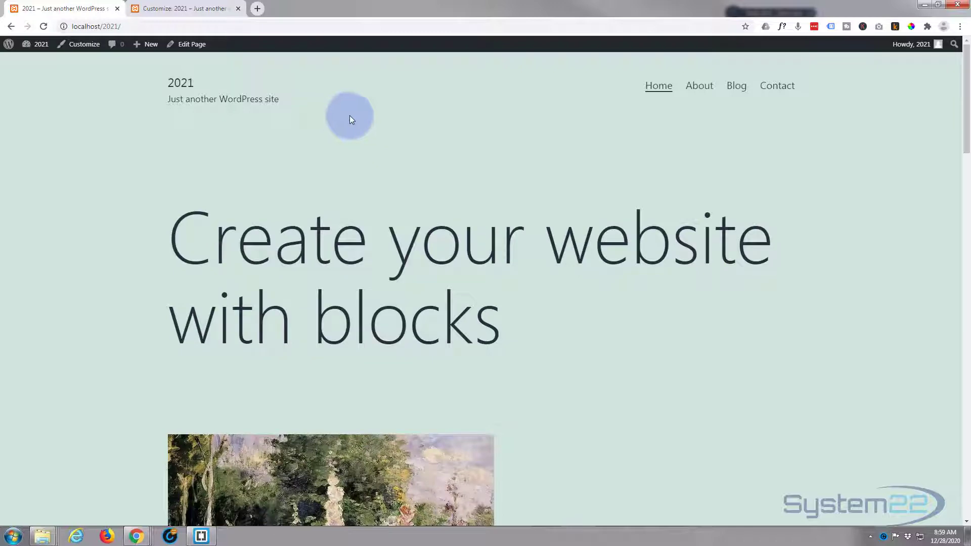
# Step: Return to the Customizer and bring up the Additional CSS editor with the masthead and content rules
pyautogui.click(188, 8)
pyautogui.scroll(-3, 477, 154)
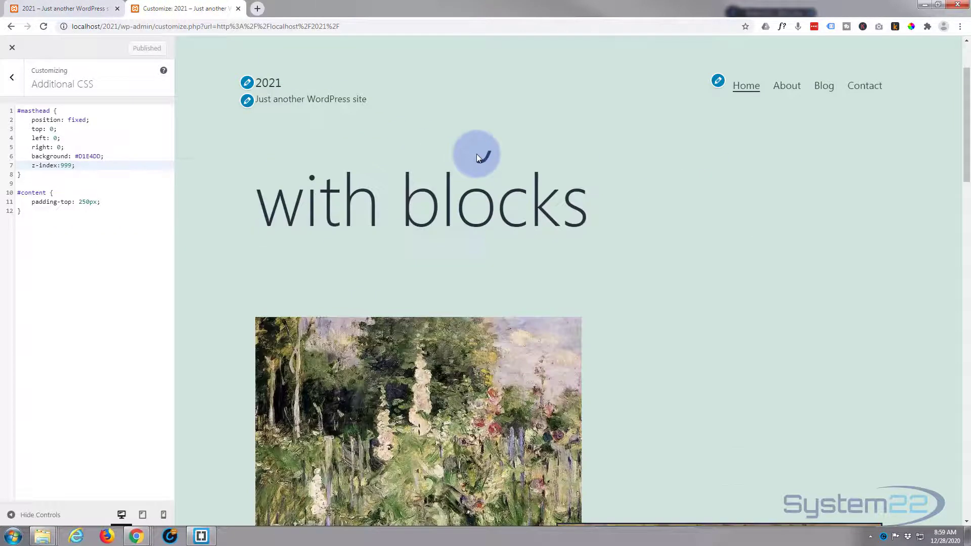
pyautogui.scroll(1, 477, 154)
pyautogui.scroll(2, 477, 155)
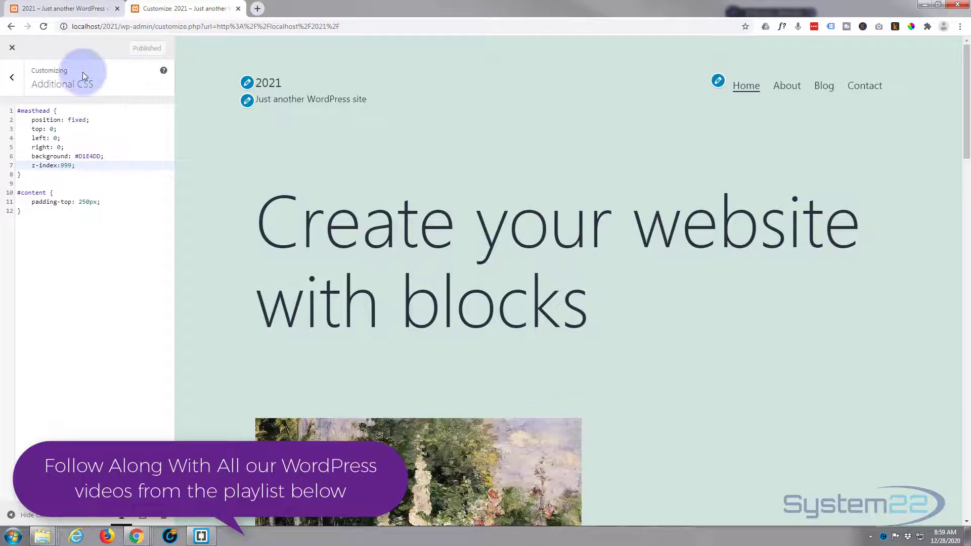
pyautogui.click(76, 11)
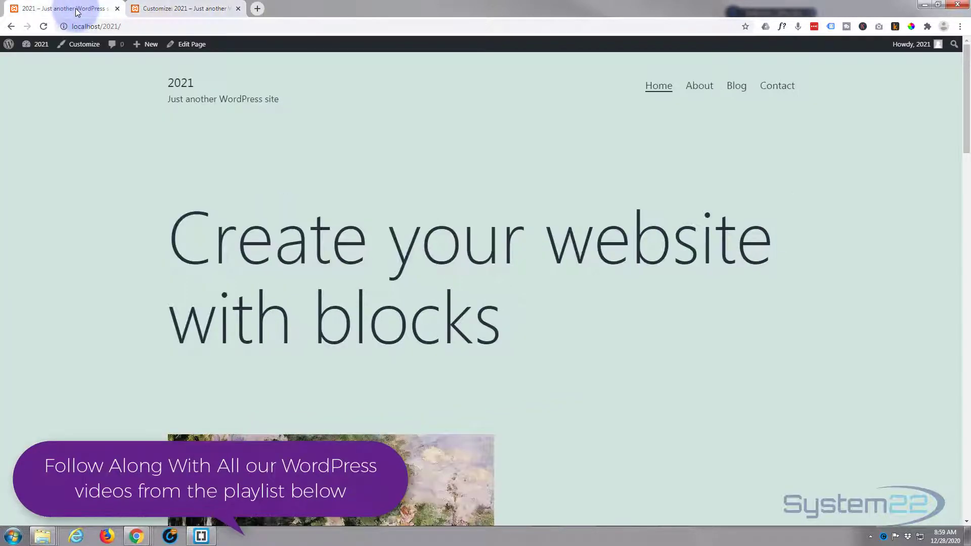
pyautogui.click(212, 8)
pyautogui.click(12, 79)
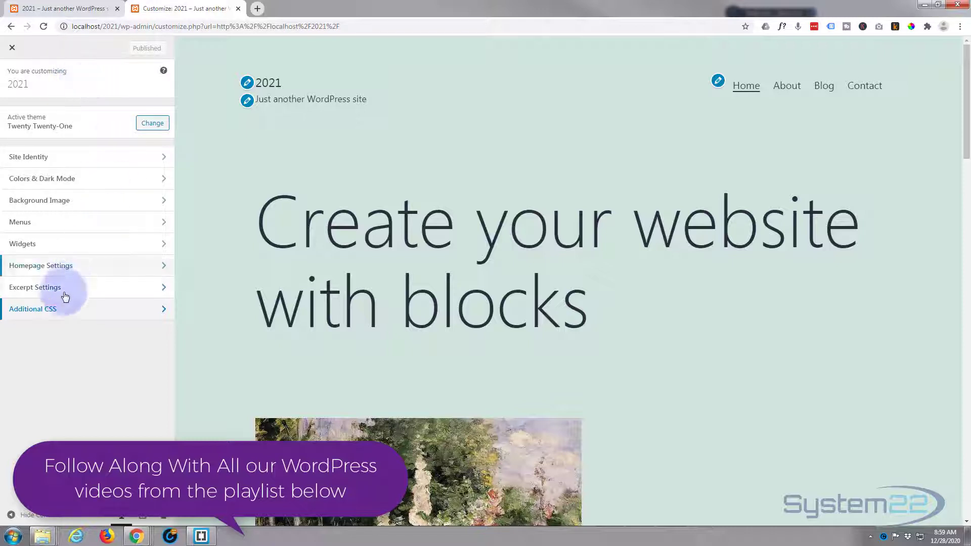
pyautogui.click(74, 315)
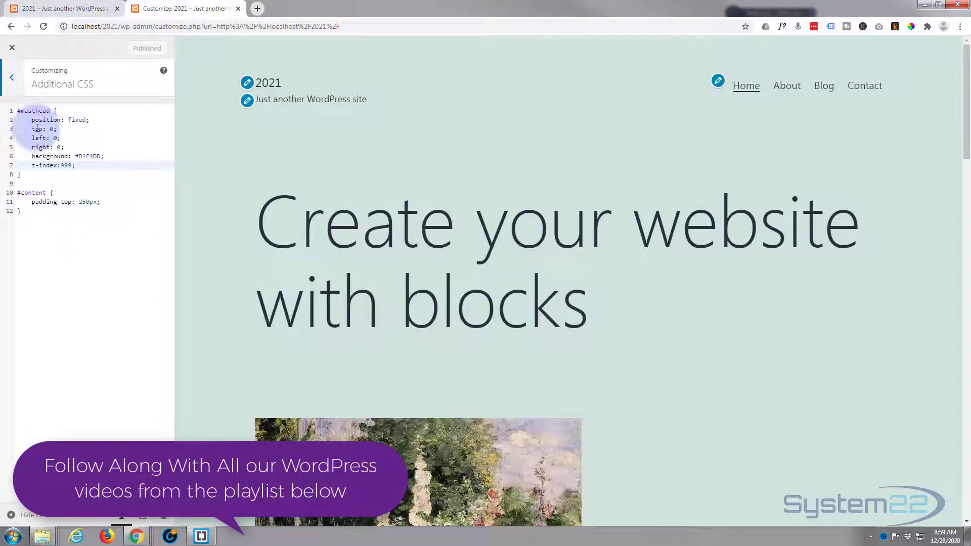
pyautogui.scroll(-1, 398, 118)
pyautogui.scroll(-2, 398, 120)
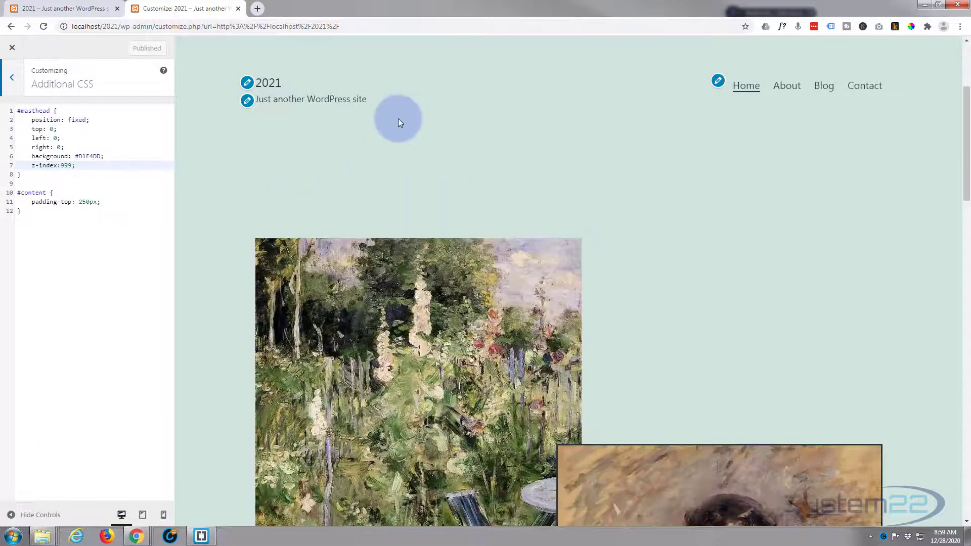
pyautogui.scroll(3, 399, 120)
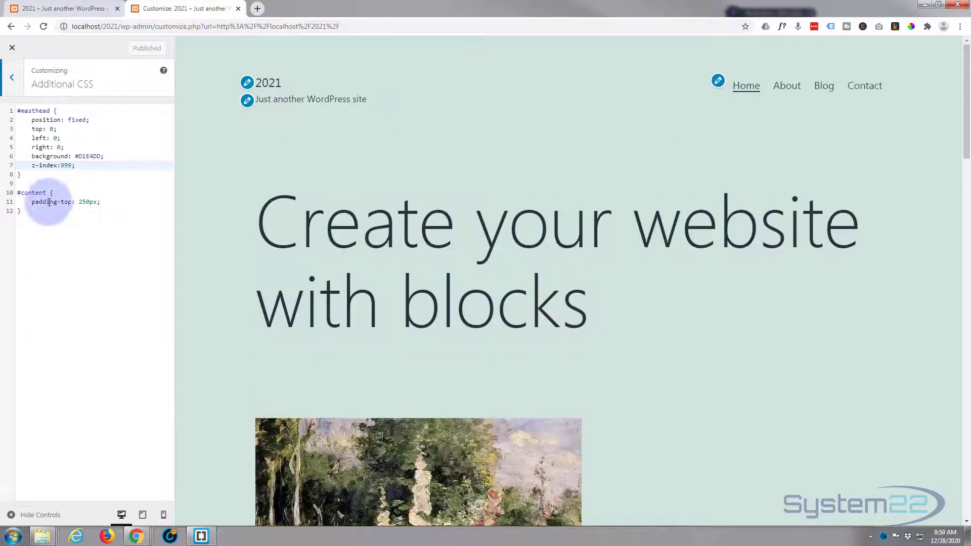
# Step: Add blank lines after the closing brace of the content rule
pyautogui.click(30, 211)
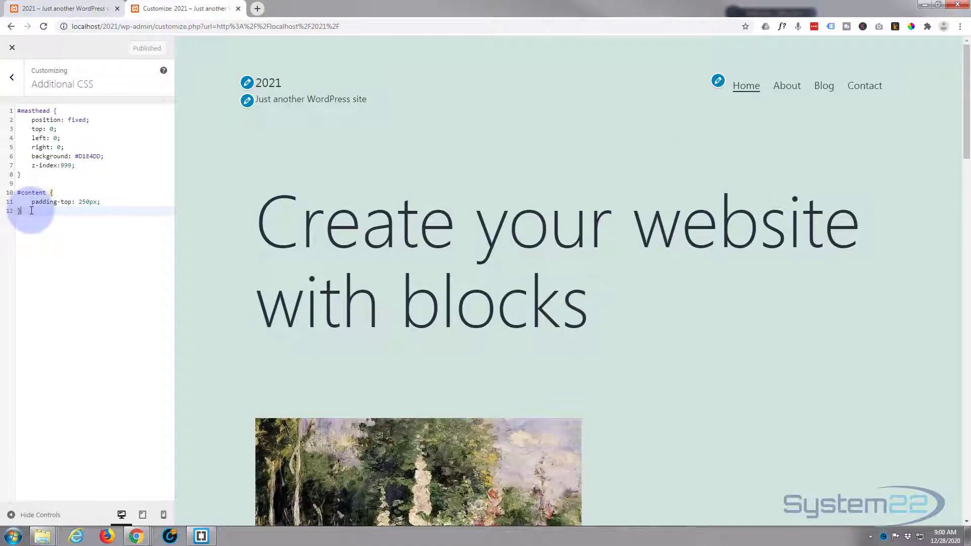
pyautogui.press('Return')
pyautogui.press('Return')
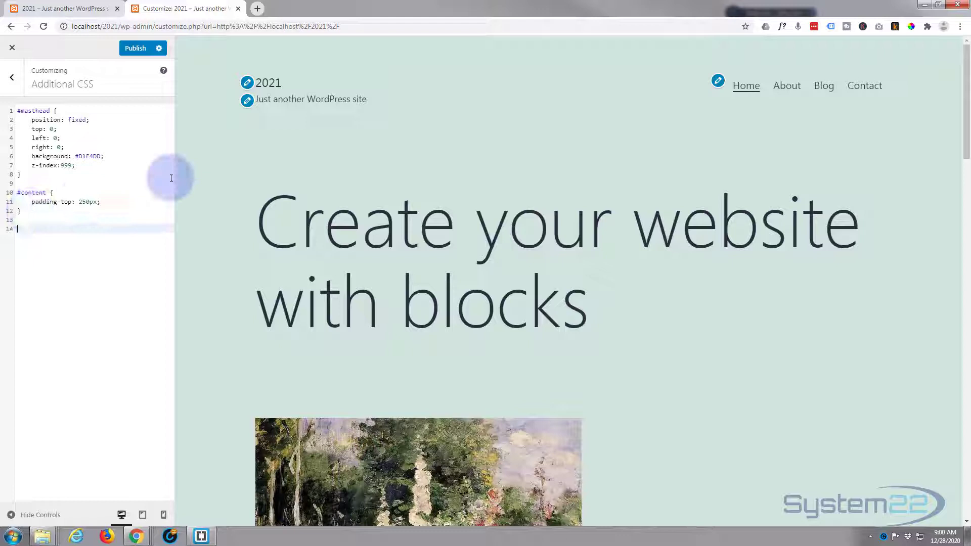
# Step: Inspect the preview's masthead header in Chrome DevTools
pyautogui.rightClick(455, 92)
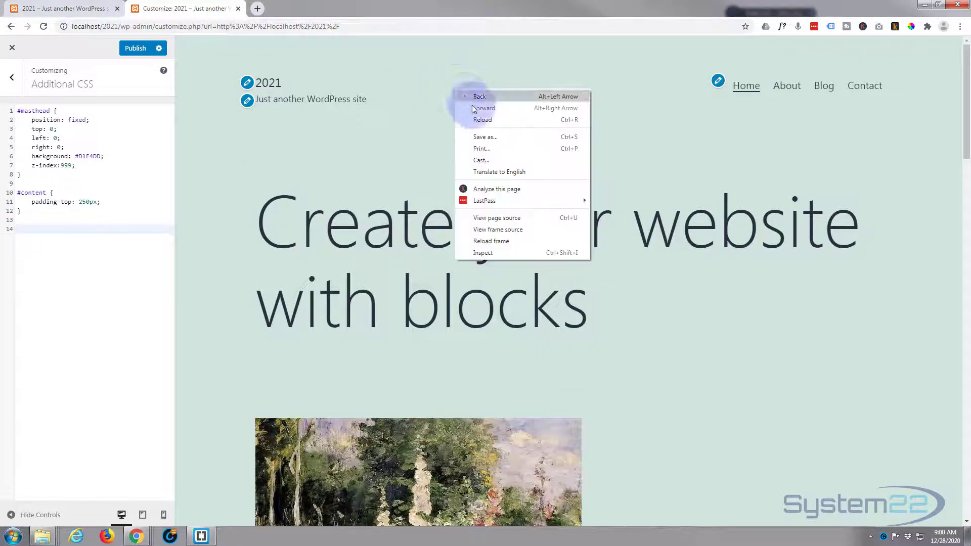
pyautogui.click(495, 247)
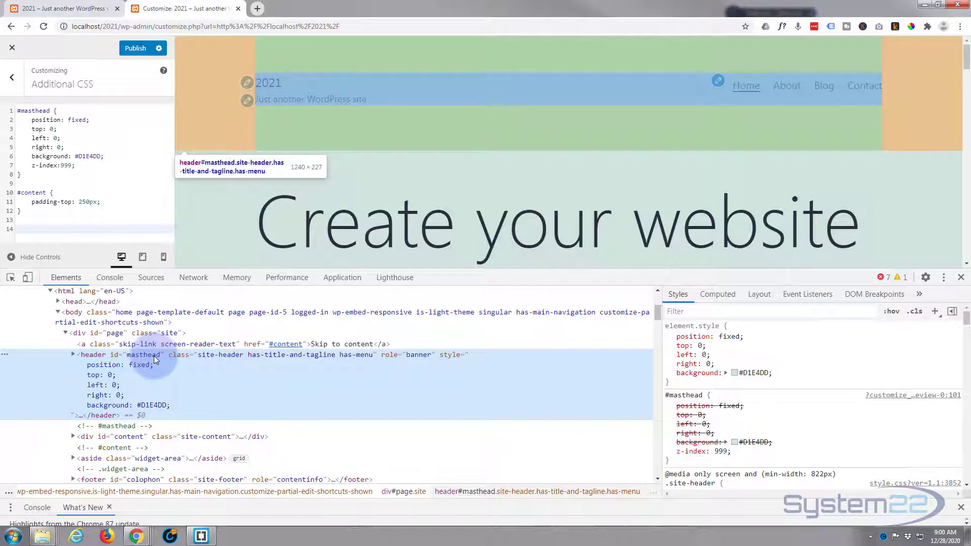
pyautogui.moveTo(728, 357)
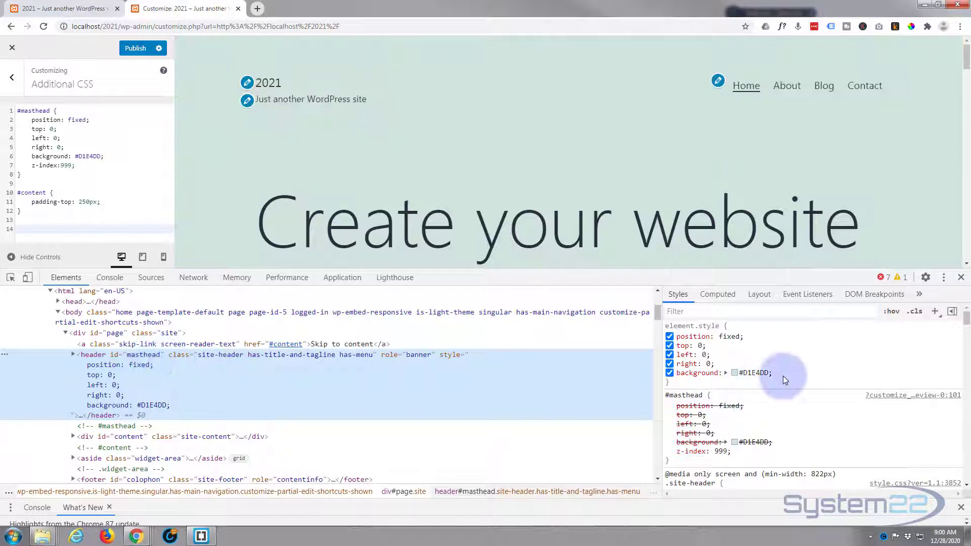
# Step: Add inline padding-top: 50px and padding-bottom: 50px to the masthead in element.style
pyautogui.click(775, 372)
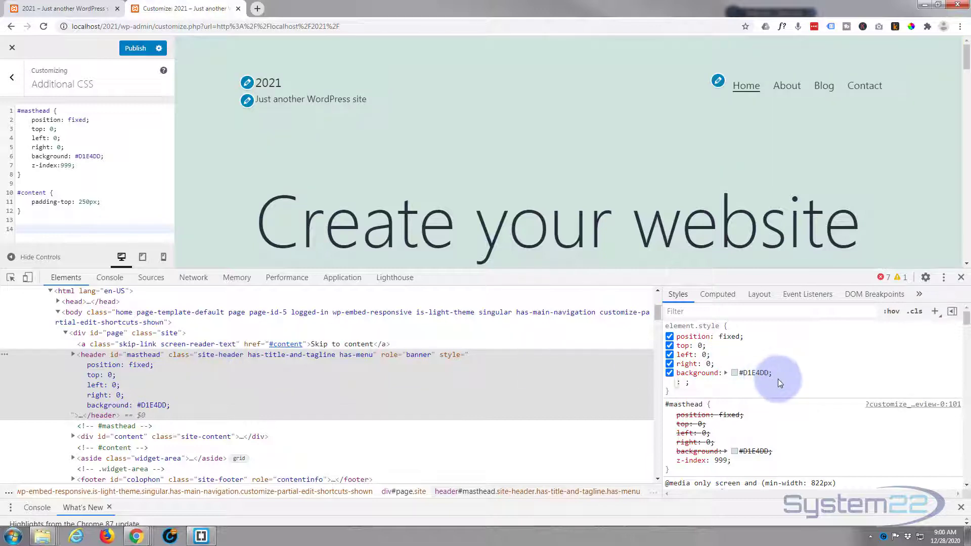
pyautogui.write('pa')
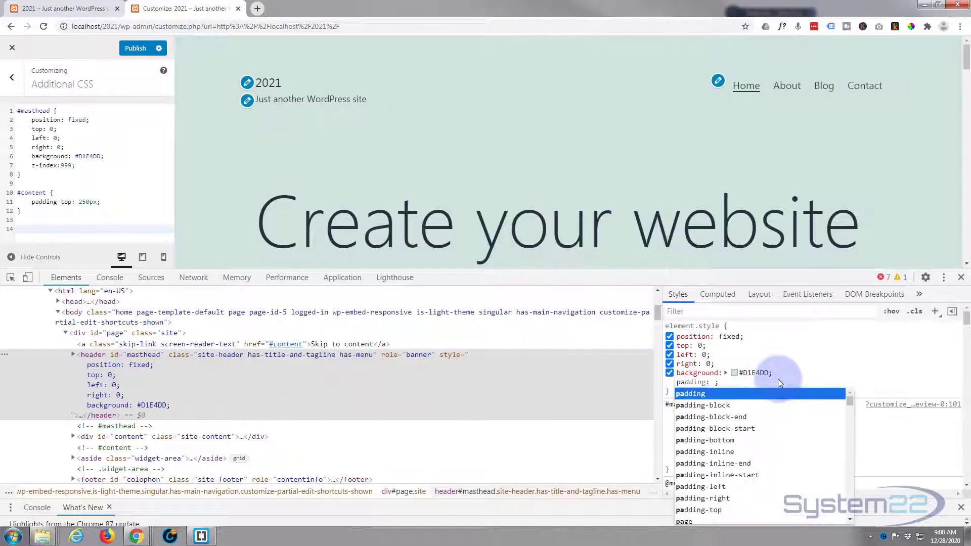
pyautogui.write('dding-t')
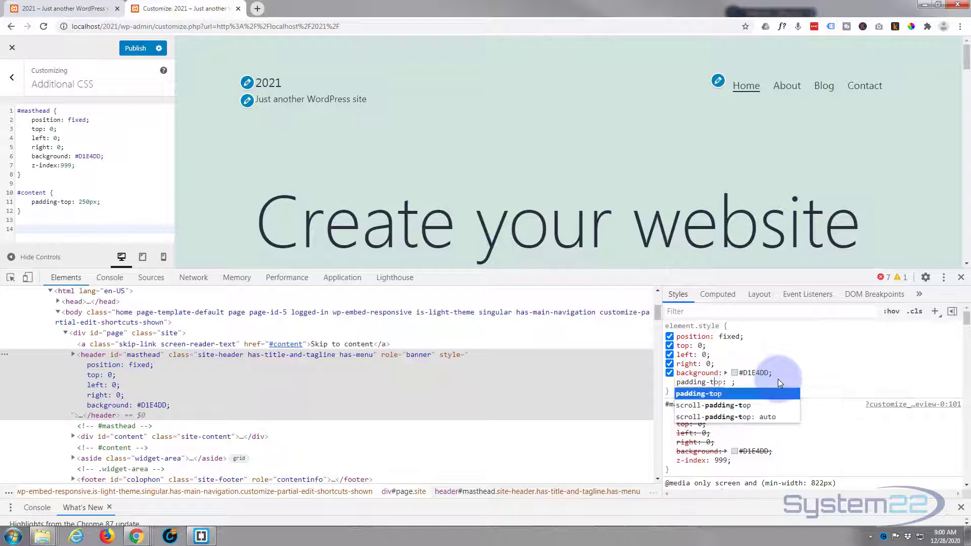
pyautogui.write('op')
pyautogui.press('Tab')
pyautogui.write('5')
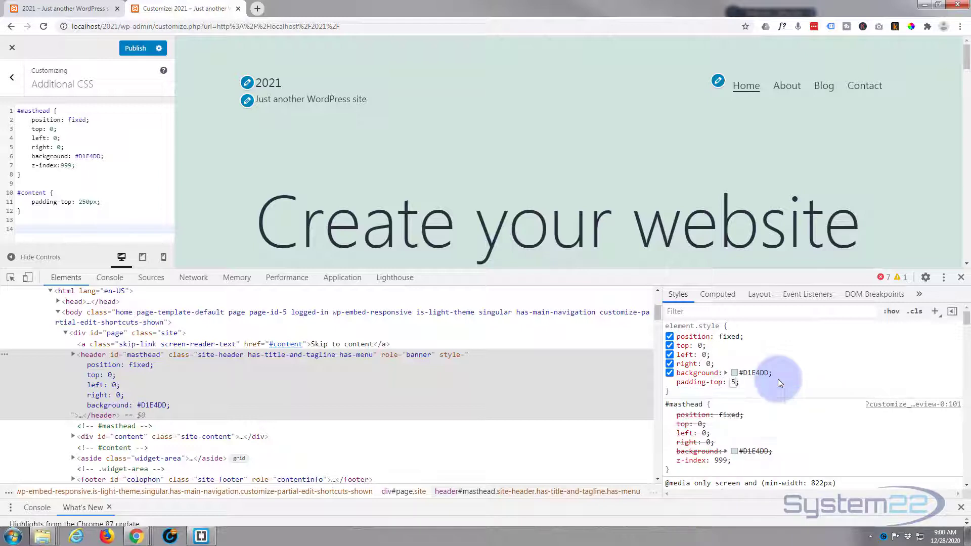
pyautogui.write('0px')
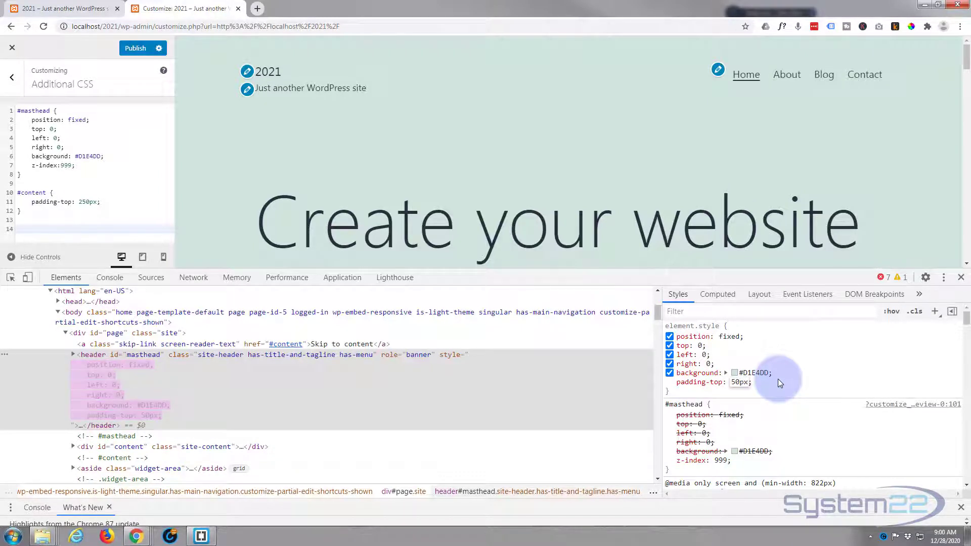
pyautogui.press('Return')
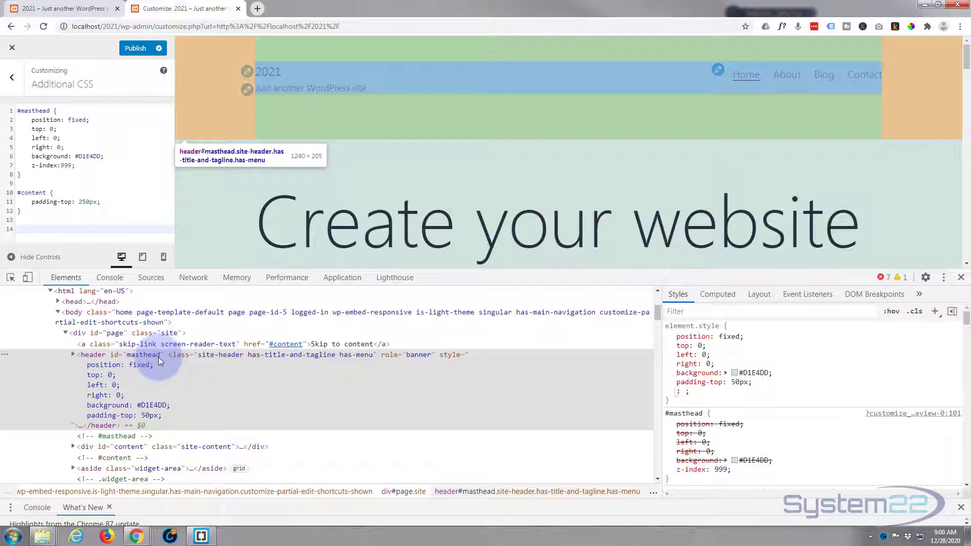
pyautogui.moveTo(713, 383)
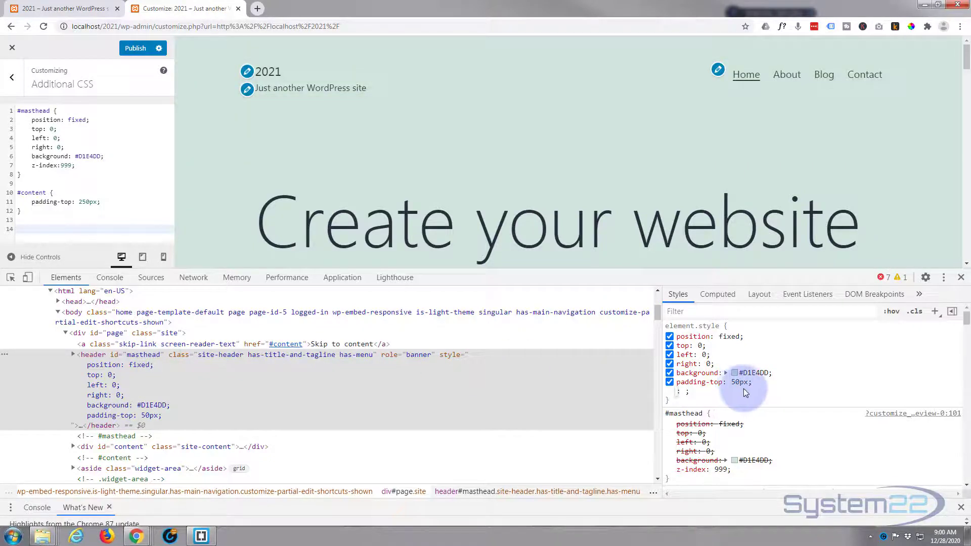
pyautogui.write('paddi')
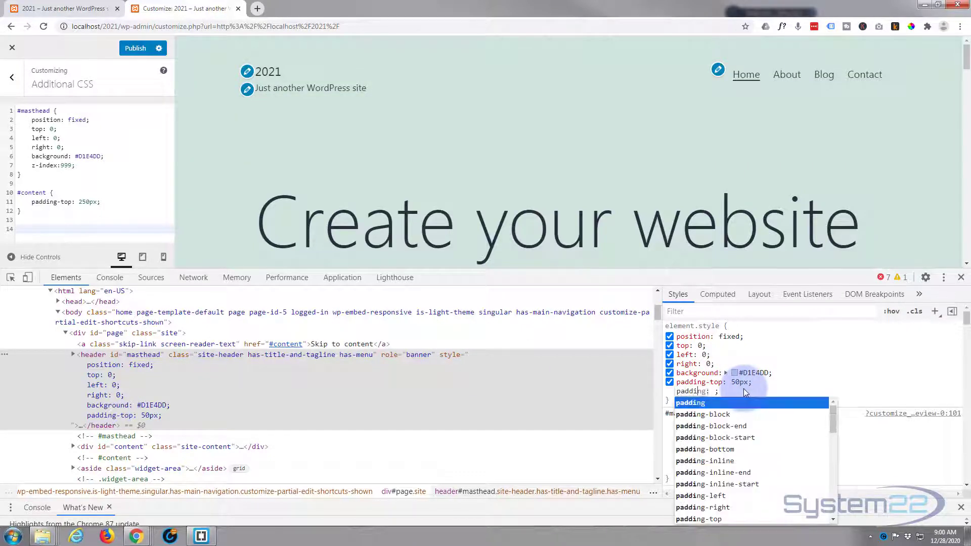
pyautogui.write('ng-bott')
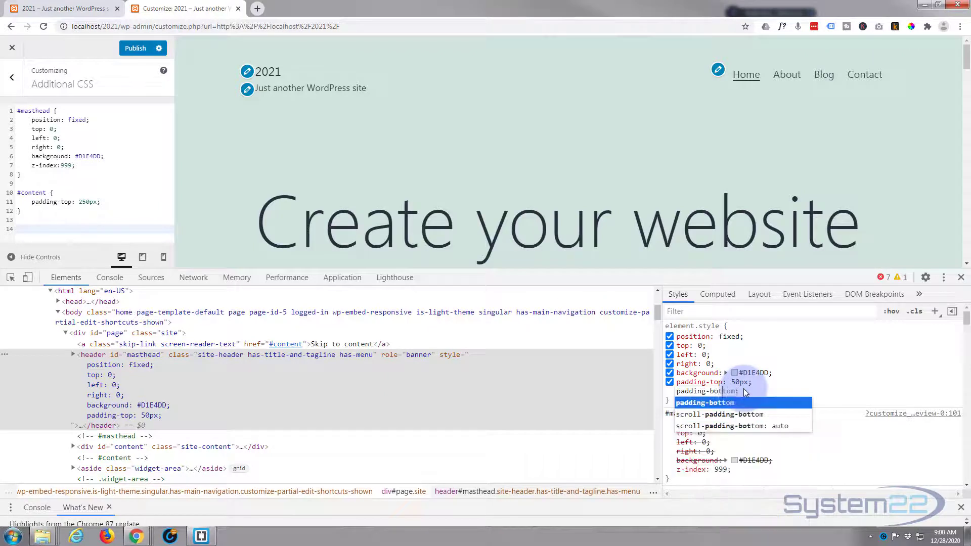
pyautogui.write('om')
pyautogui.press('Return')
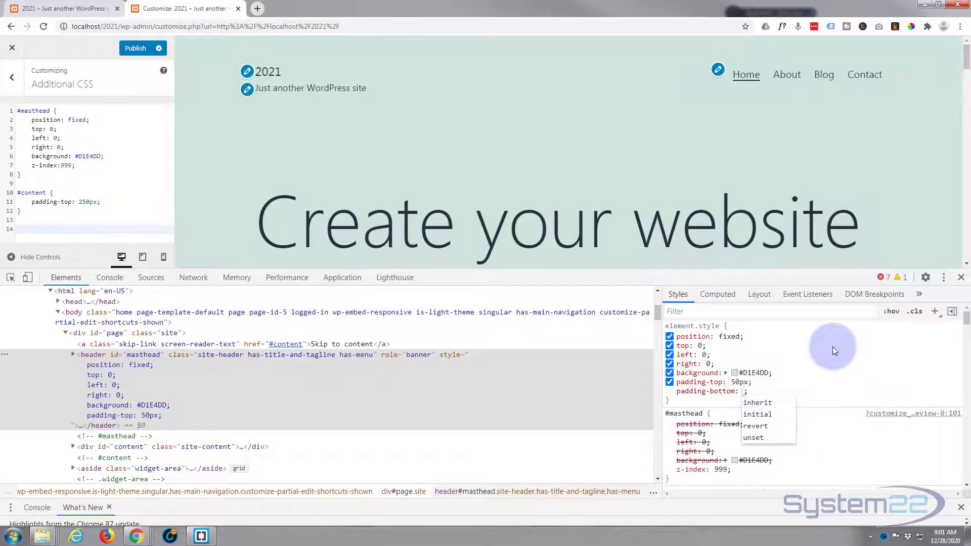
pyautogui.write('50px')
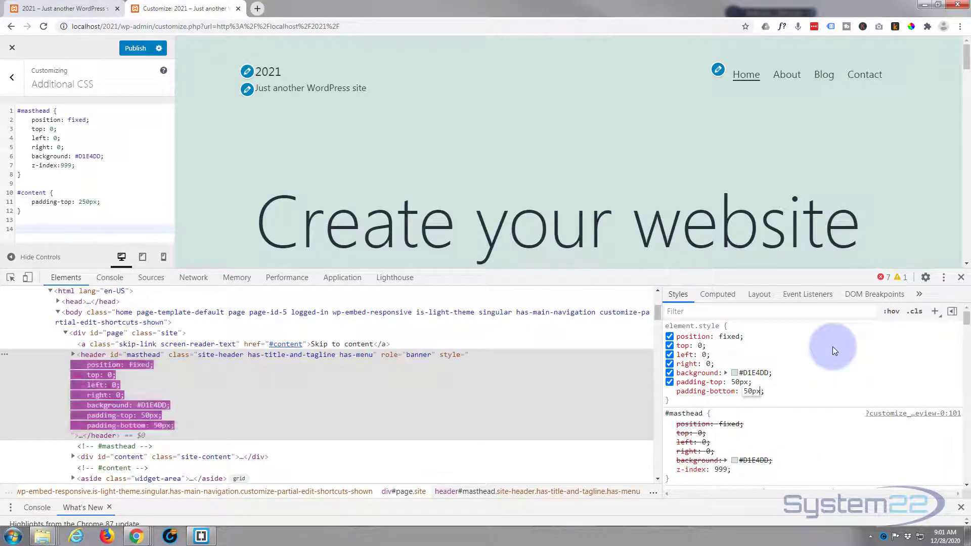
pyautogui.scroll(-1, 352, 154)
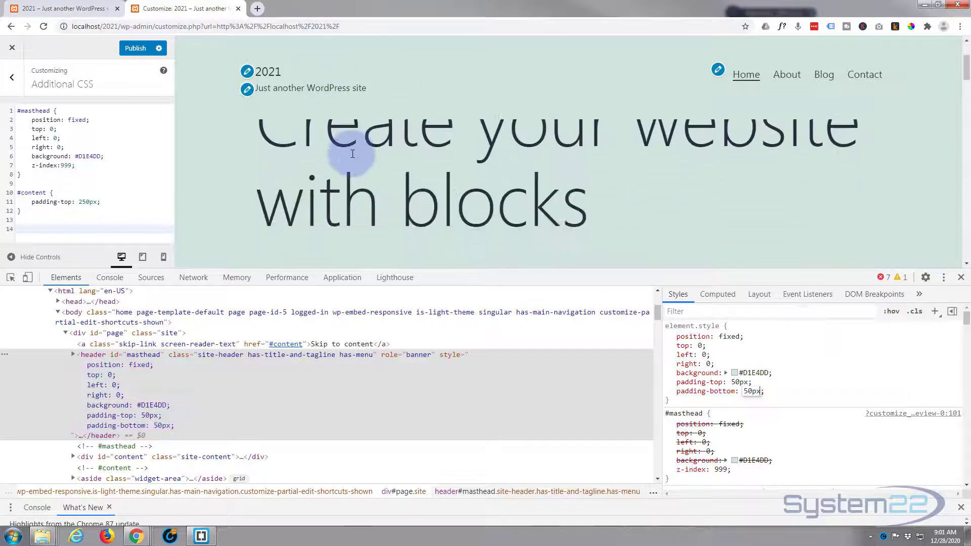
pyautogui.scroll(-1, 349, 98)
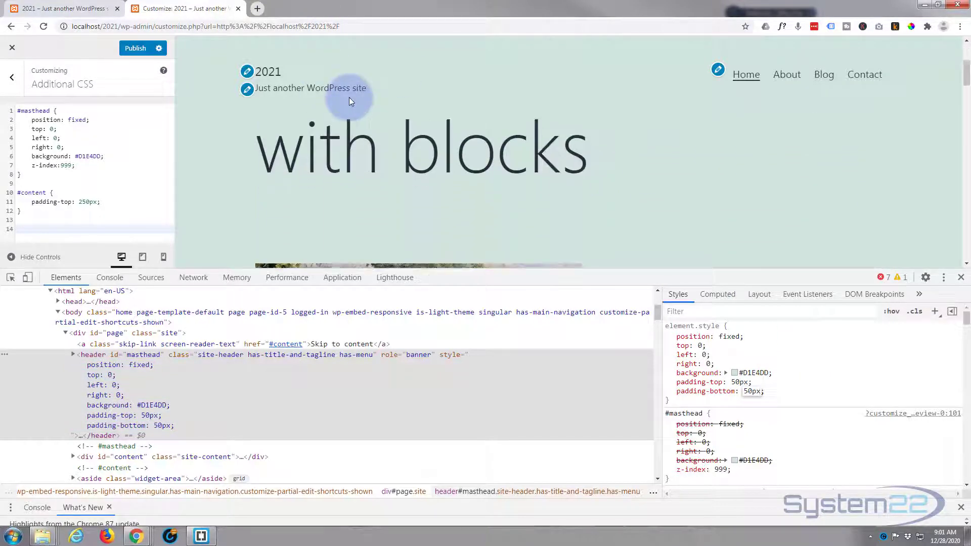
pyautogui.scroll(1, 349, 94)
pyautogui.scroll(1, 289, 132)
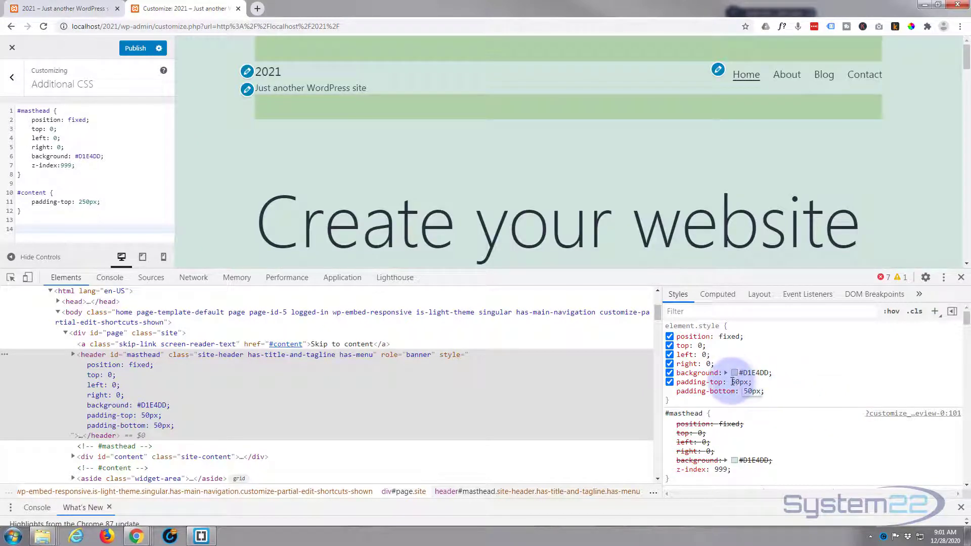
# Step: Reduce the masthead's inline top and bottom padding to 30px
pyautogui.moveTo(678, 336); pyautogui.dragTo(734, 381)
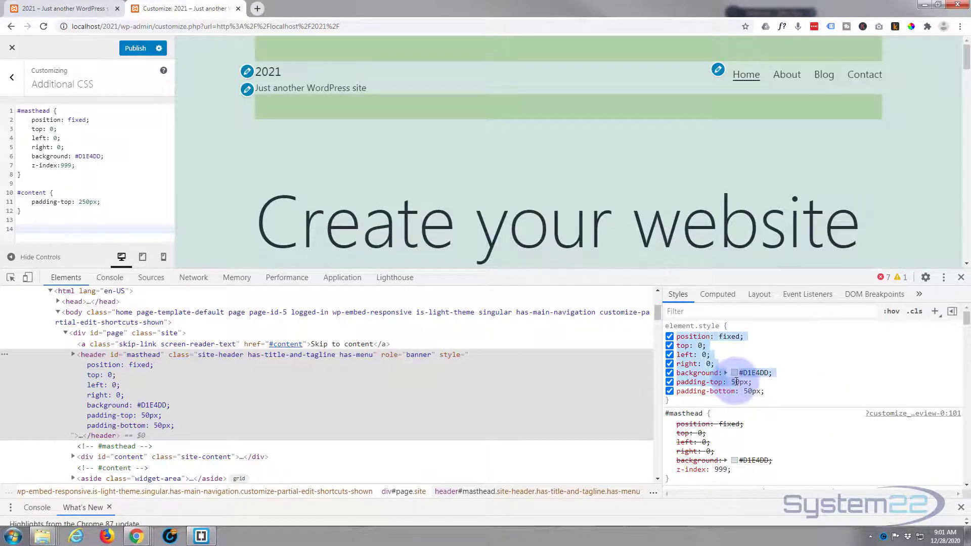
pyautogui.click(736, 382)
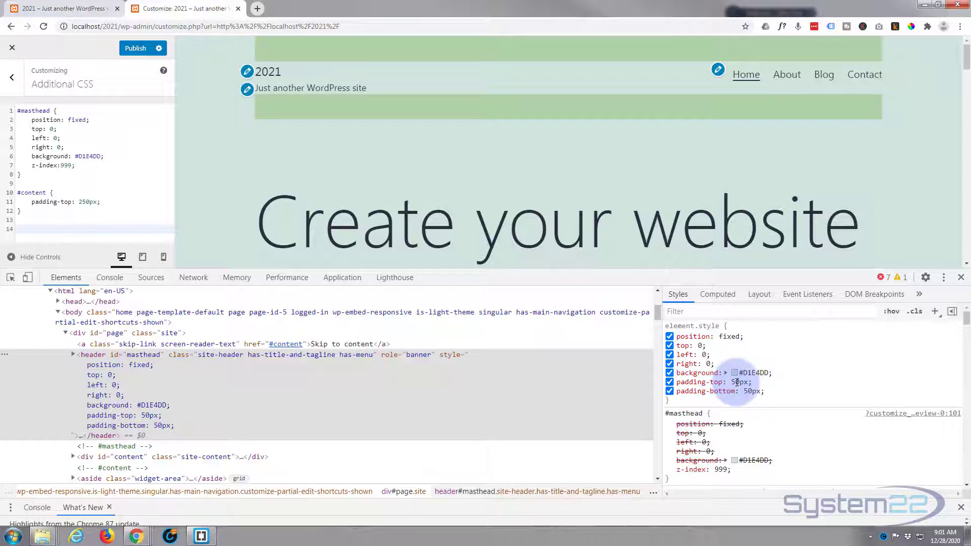
pyautogui.click(738, 381)
pyautogui.click(733, 382)
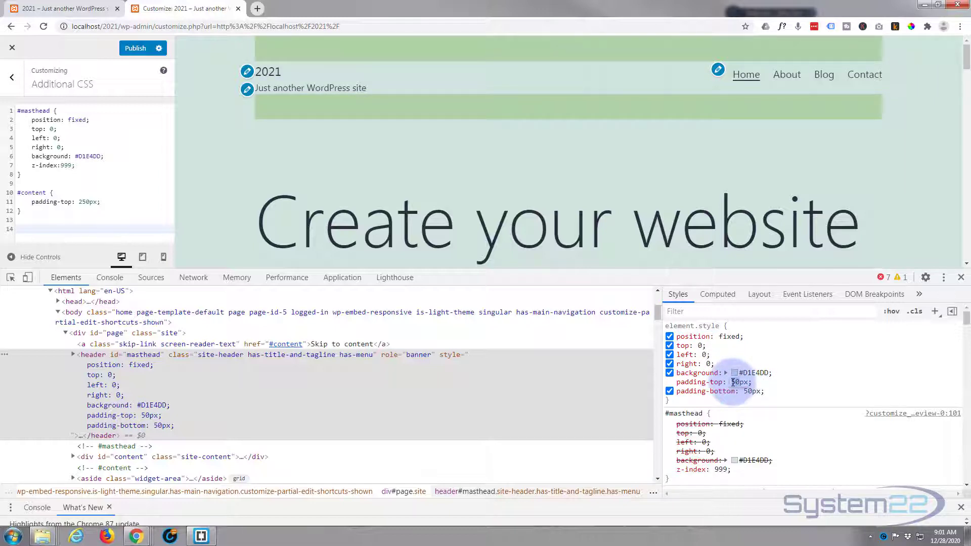
pyautogui.press('Down')
pyautogui.press('Down')
pyautogui.press('Down')
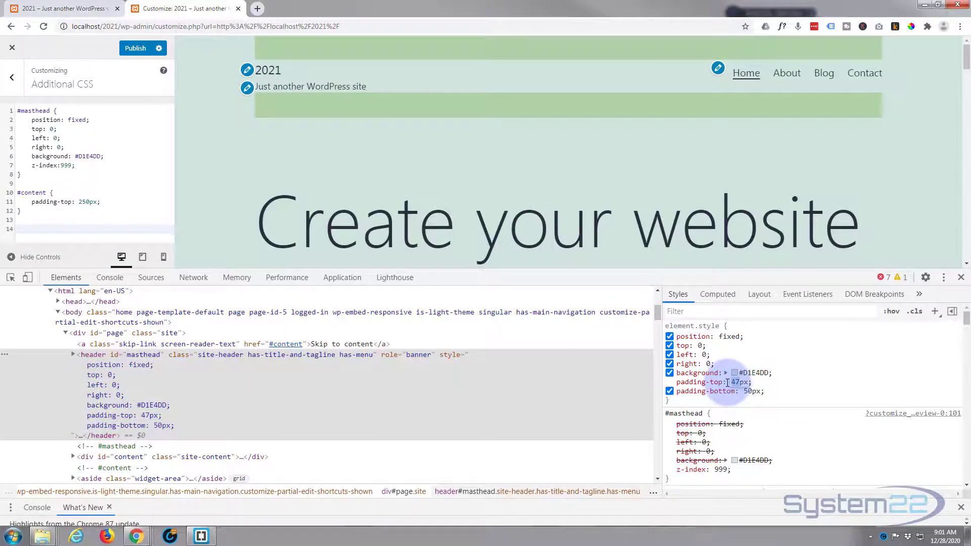
pyautogui.write('30')
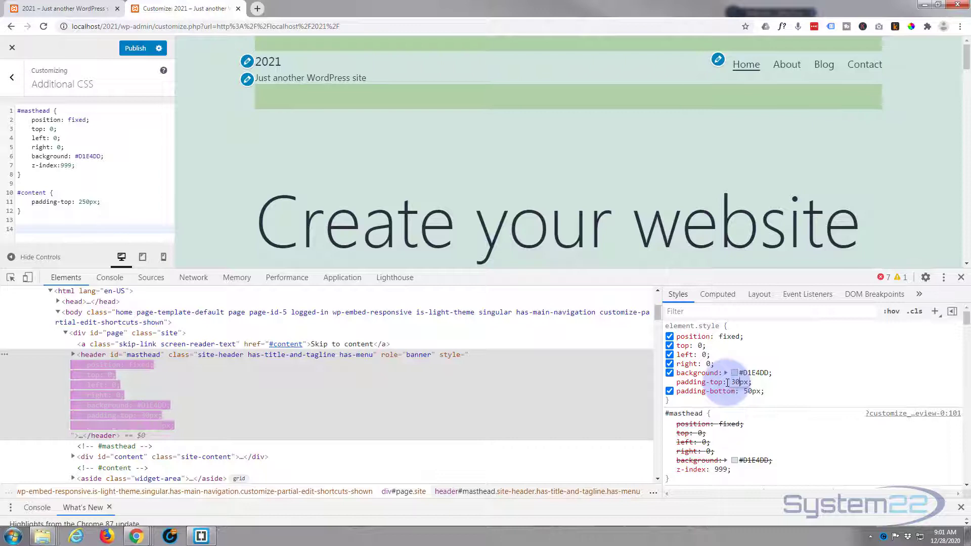
pyautogui.click(754, 391)
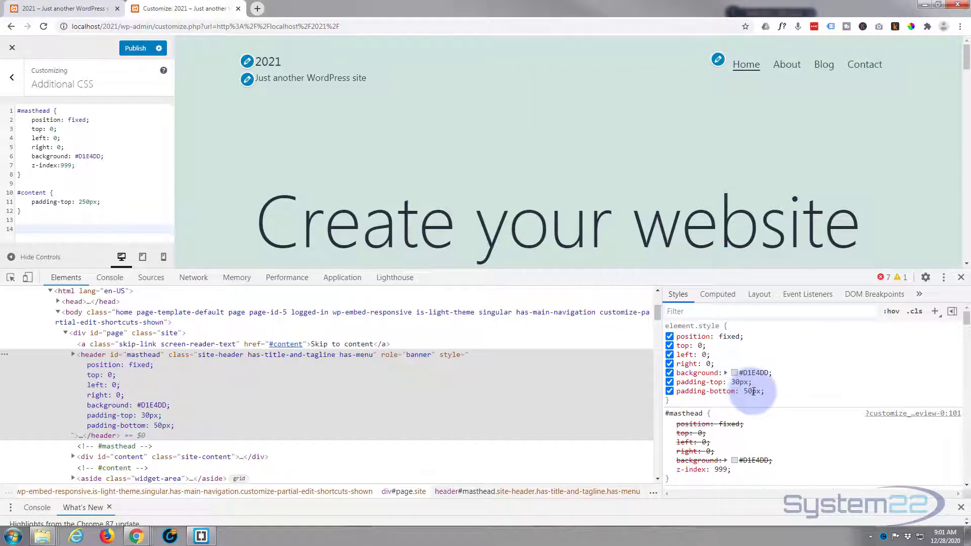
pyautogui.click(754, 390)
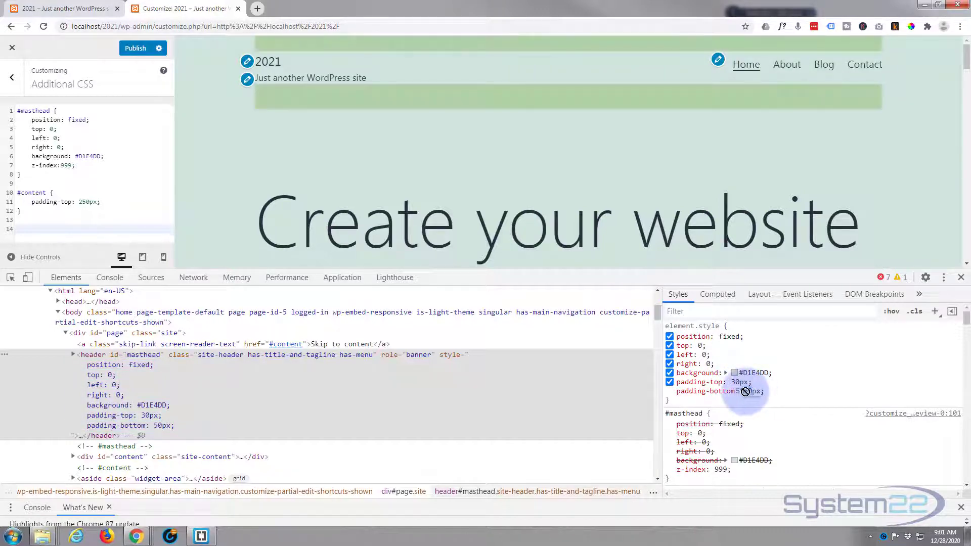
pyautogui.write('30')
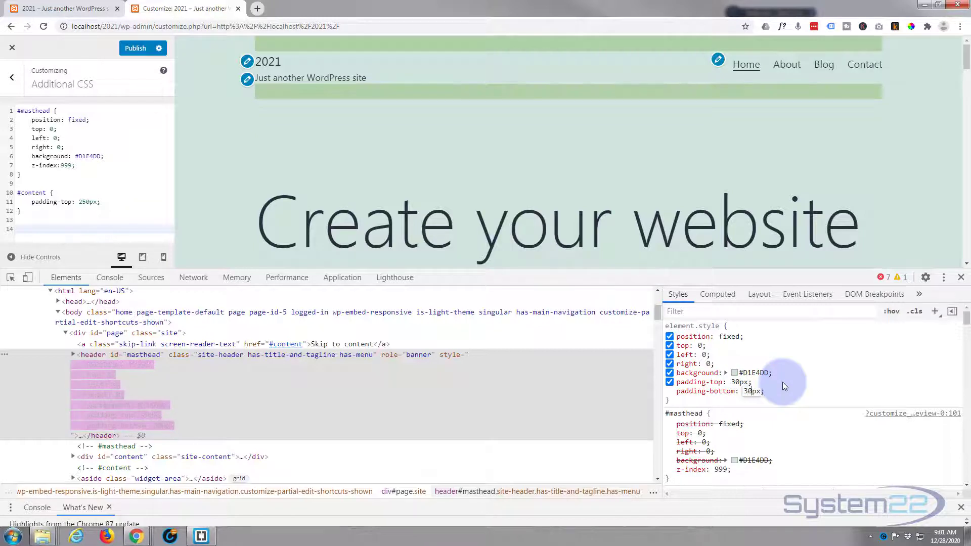
pyautogui.press('Return')
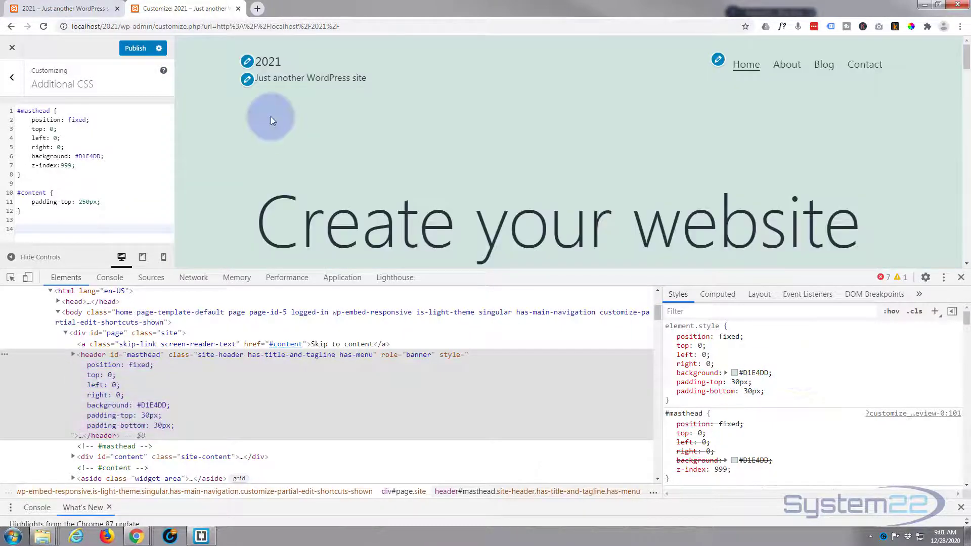
pyautogui.scroll(-1, 436, 112)
pyautogui.scroll(-1, 436, 113)
pyautogui.scroll(1, 436, 112)
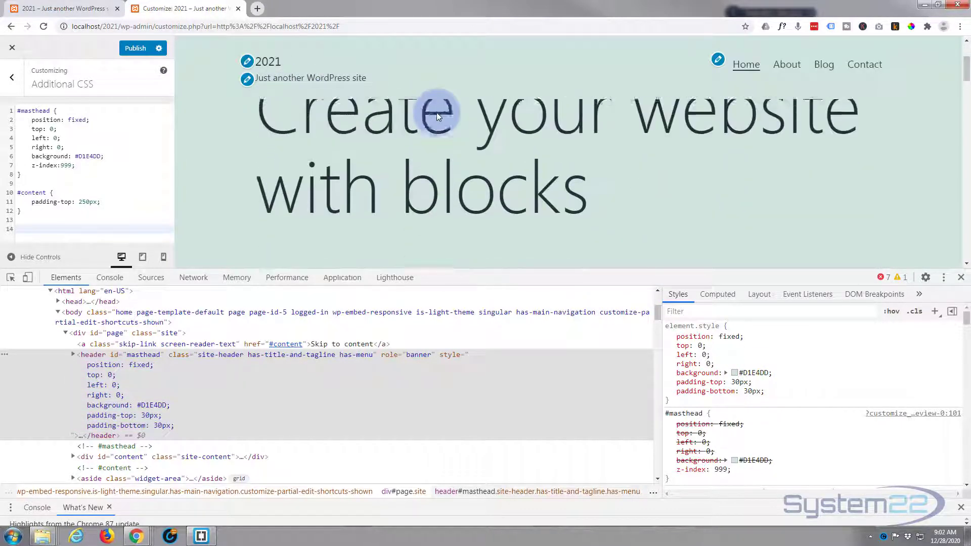
pyautogui.scroll(1, 436, 112)
pyautogui.scroll(-1, 437, 114)
pyautogui.scroll(2, 436, 114)
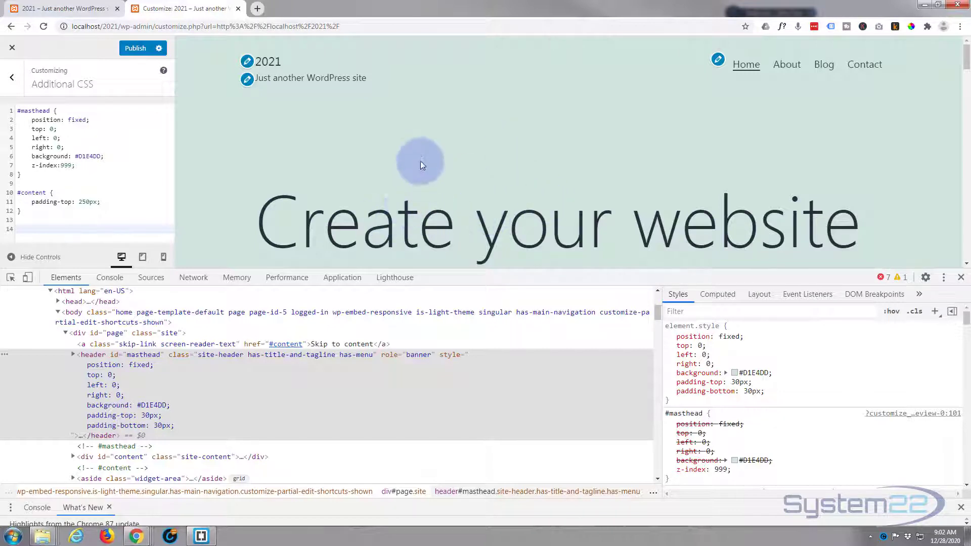
pyautogui.scroll(-1, 420, 161)
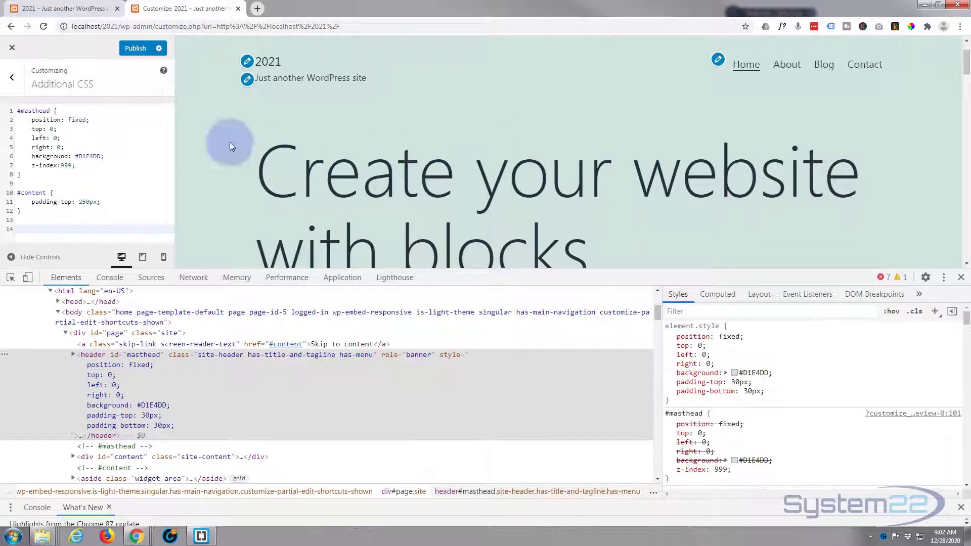
# Step: Change the #content padding-top in Additional CSS from 250px to 200px
pyautogui.doubleClick(79, 202)
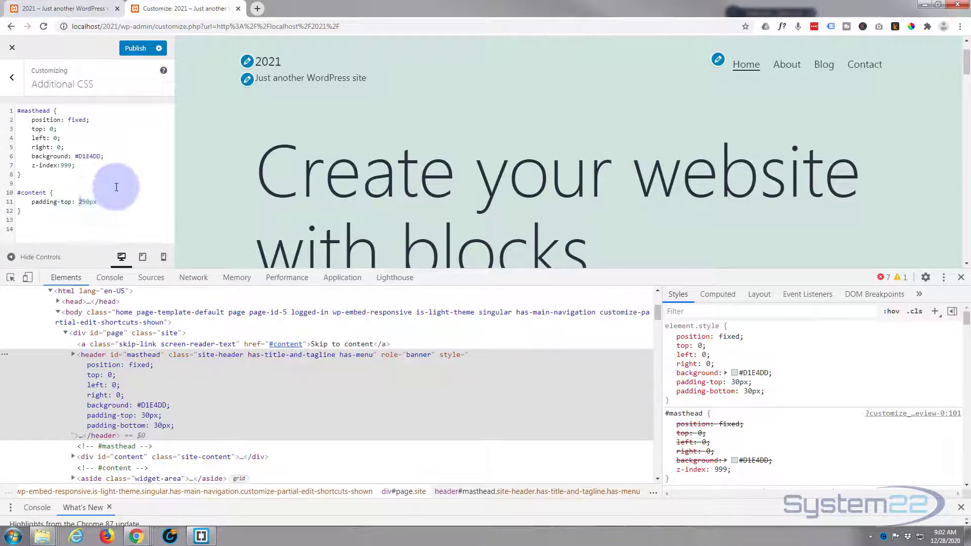
pyautogui.write('150px')
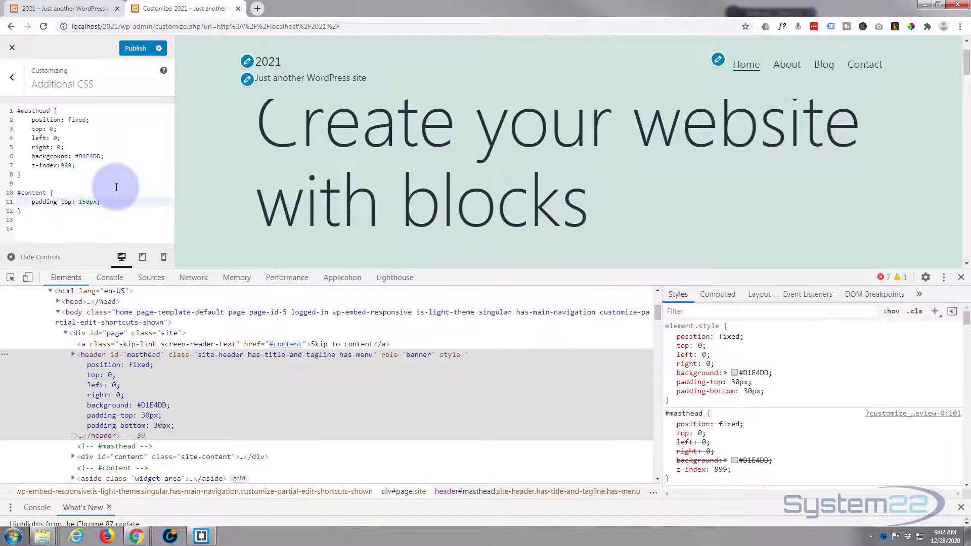
pyautogui.doubleClick(85, 202)
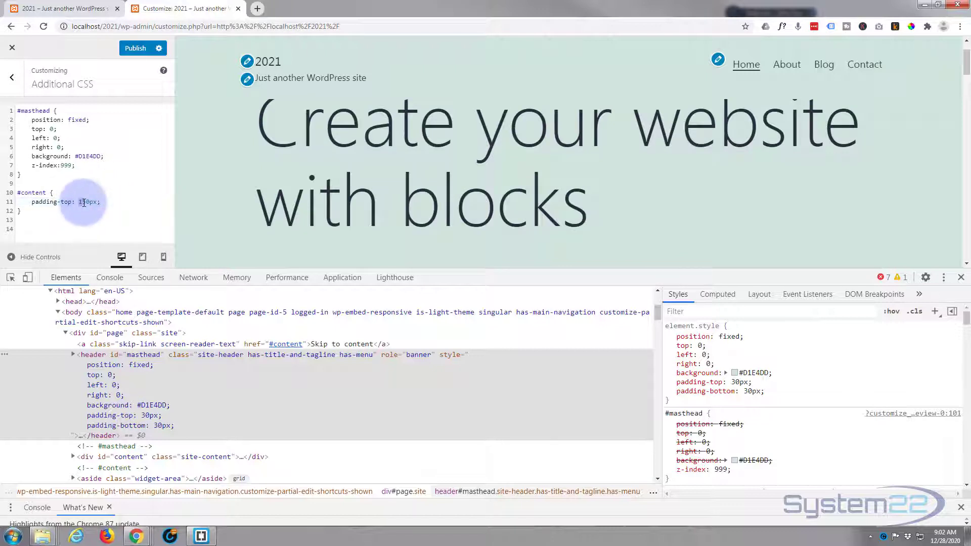
pyautogui.write('130')
pyautogui.write('200')
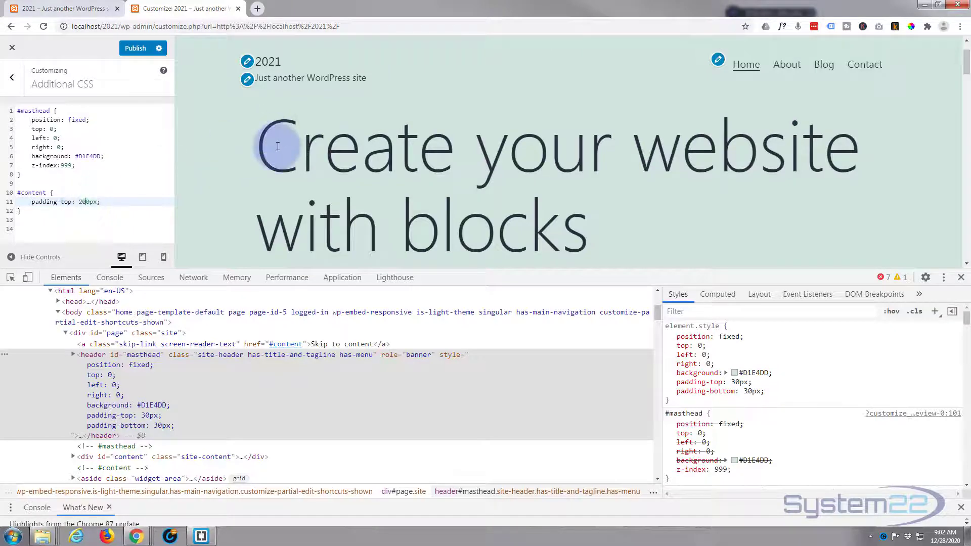
pyautogui.scroll(-3, 276, 148)
pyautogui.scroll(2, 276, 149)
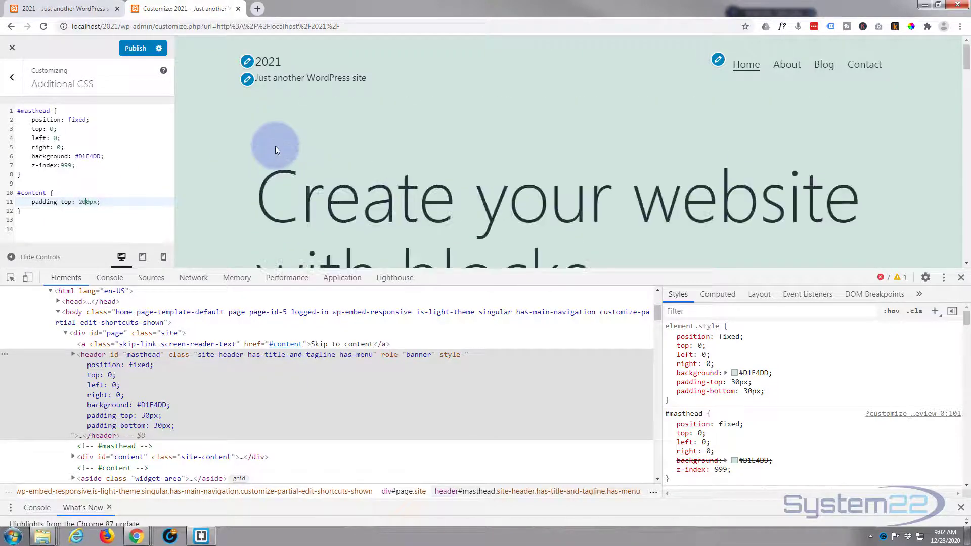
pyautogui.scroll(-1, 243, 146)
pyautogui.scroll(-1, 244, 146)
pyautogui.scroll(-1, 243, 145)
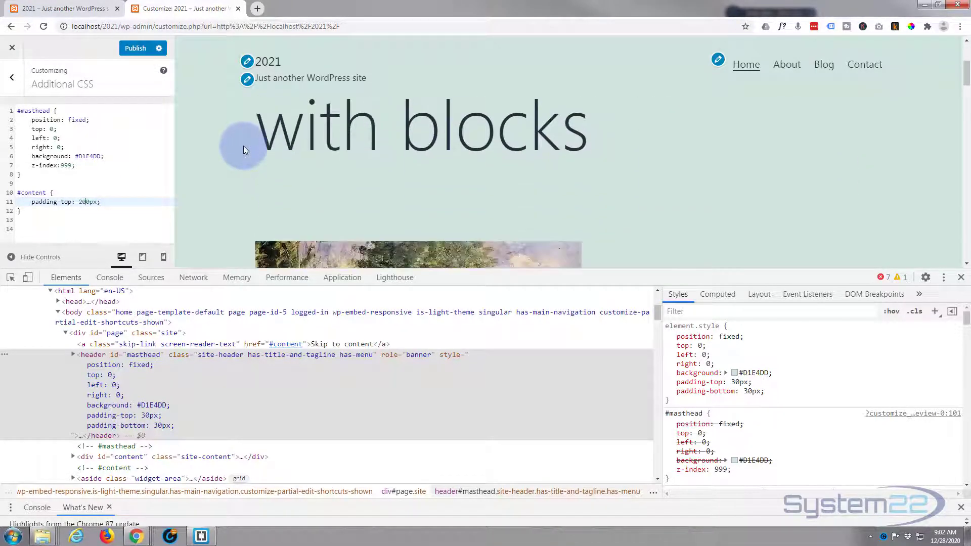
pyautogui.scroll(2, 244, 146)
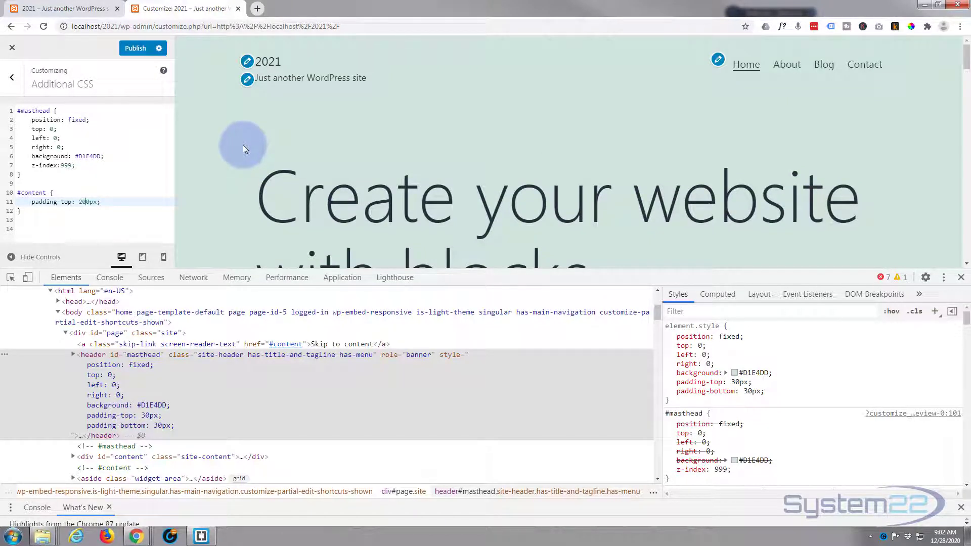
pyautogui.moveTo(752, 392)
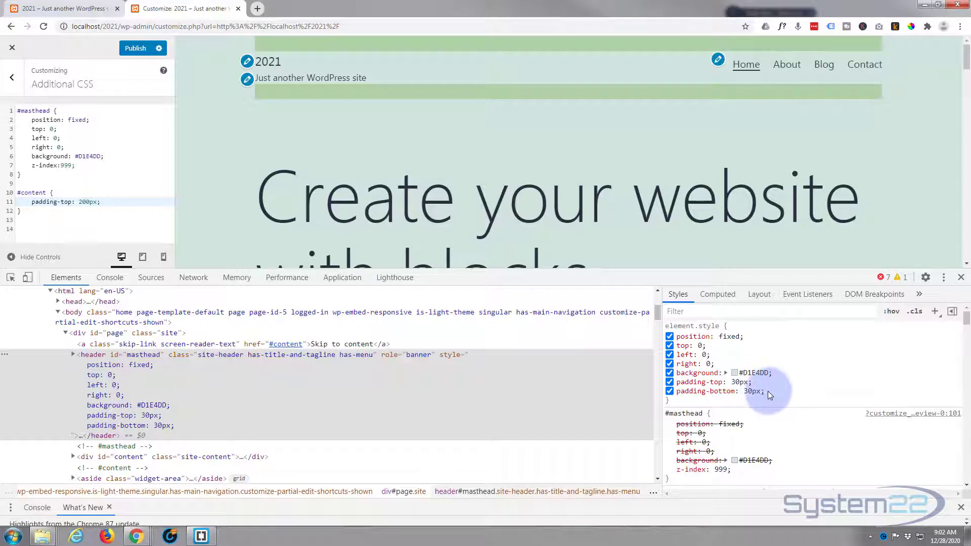
# Step: Copy the 30px top and bottom padding declarations into the masthead rule in Additional CSS
pyautogui.moveTo(764, 391); pyautogui.dragTo(678, 381)
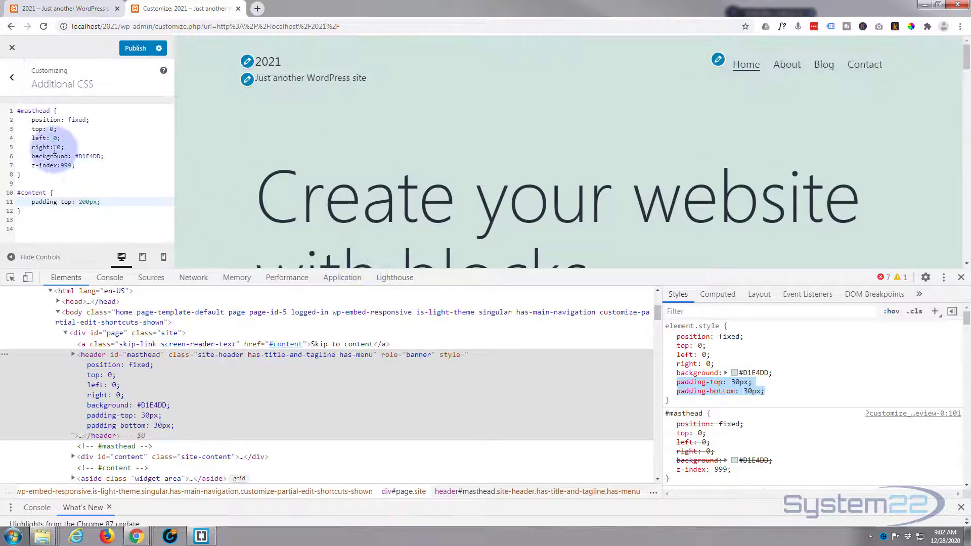
pyautogui.click(80, 165)
pyautogui.press('Return')
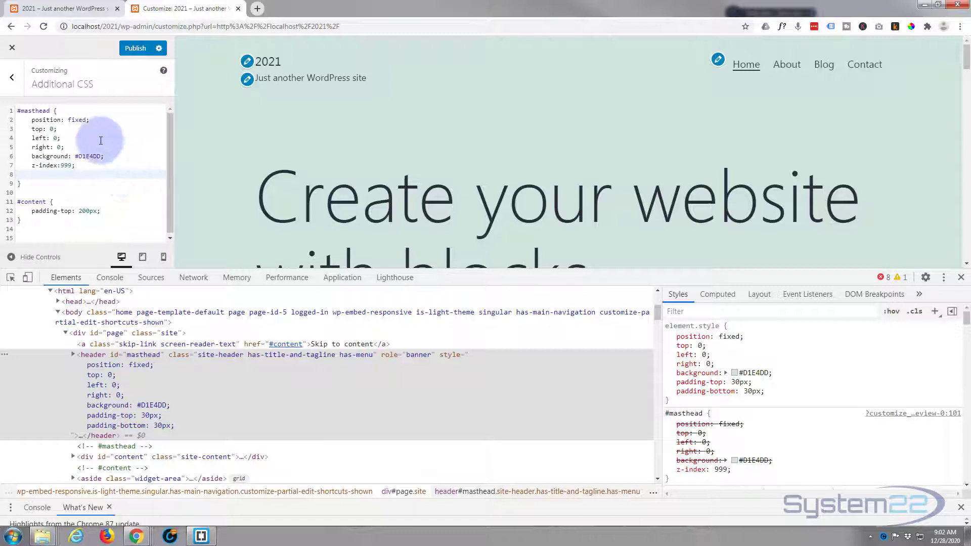
pyautogui.write('padding-top: 30px;')
pyautogui.write('padding-bottom: 30px;')
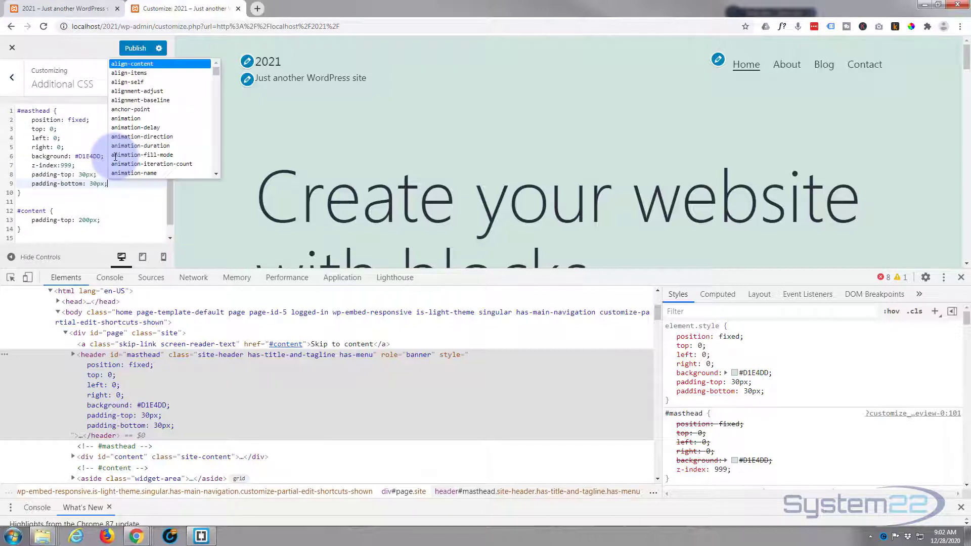
pyautogui.press('Return')
pyautogui.write('padding-bottom: 30px;')
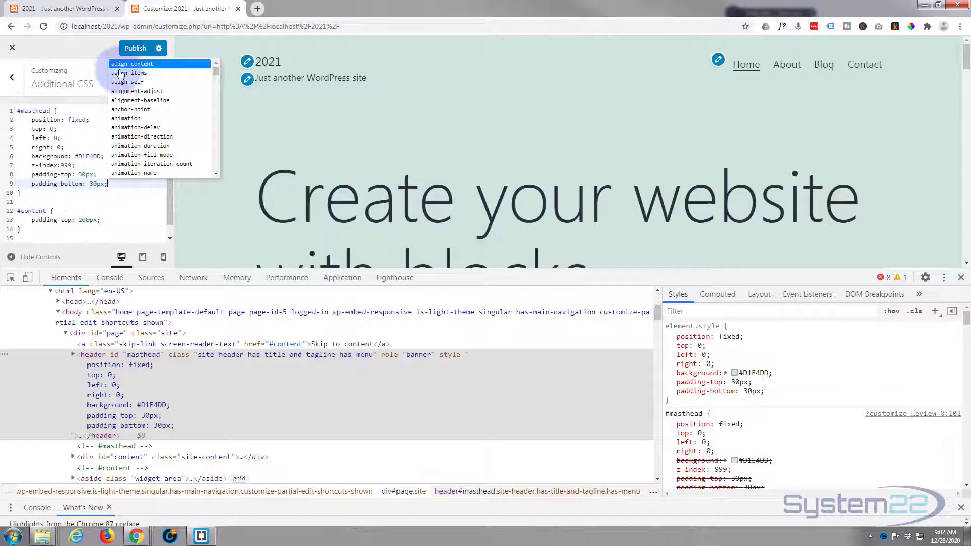
# Step: Publish the custom CSS changes and close DevTools
pyautogui.click(135, 49)
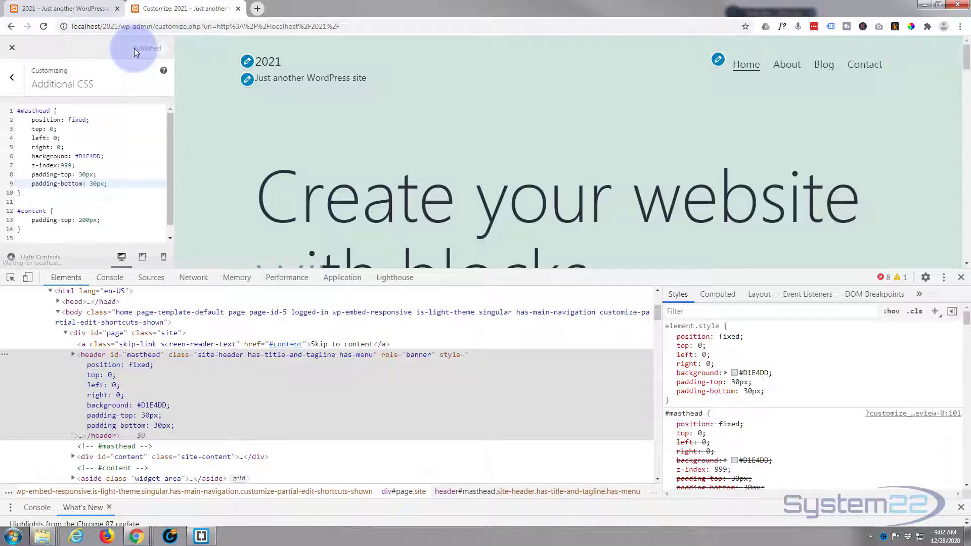
pyautogui.click(961, 277)
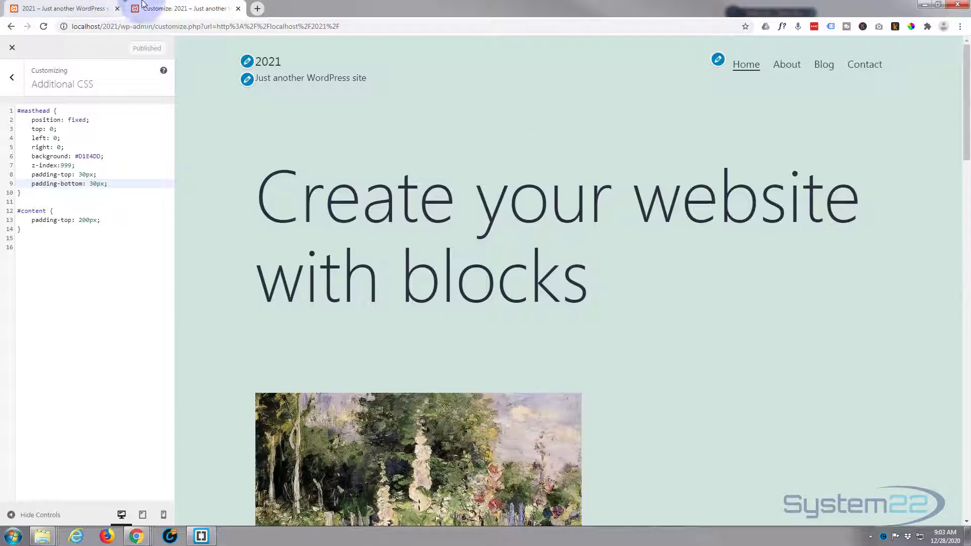
# Step: Reload the live home page to check the slimmer fixed header, then select its URL for copying
pyautogui.click(66, 9)
pyautogui.click(264, 182)
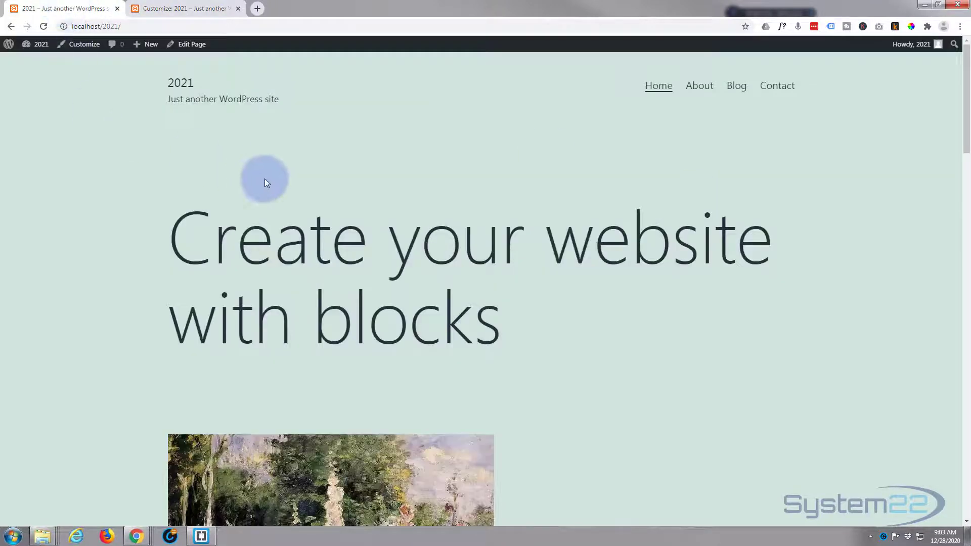
pyautogui.scroll(-3, 272, 175)
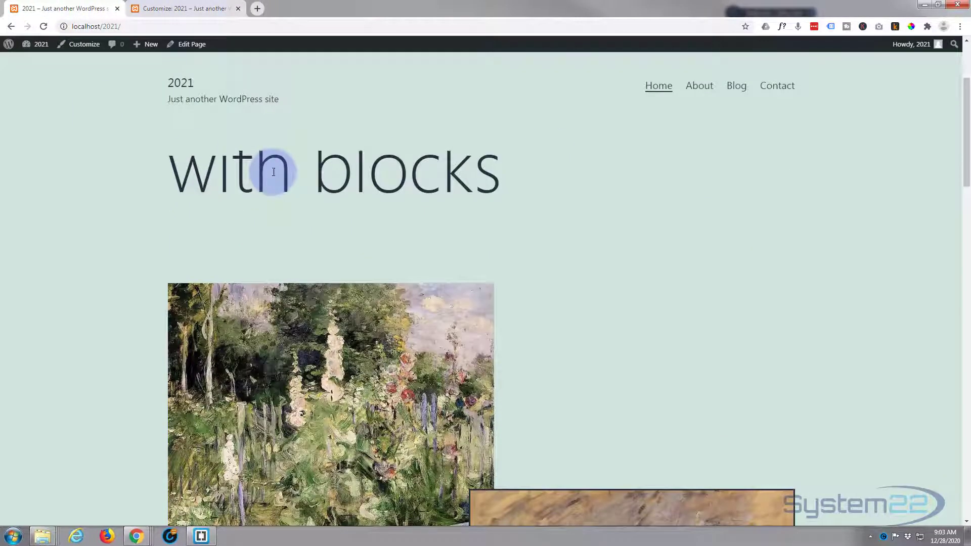
pyautogui.scroll(2, 273, 175)
pyautogui.scroll(-1, 206, 152)
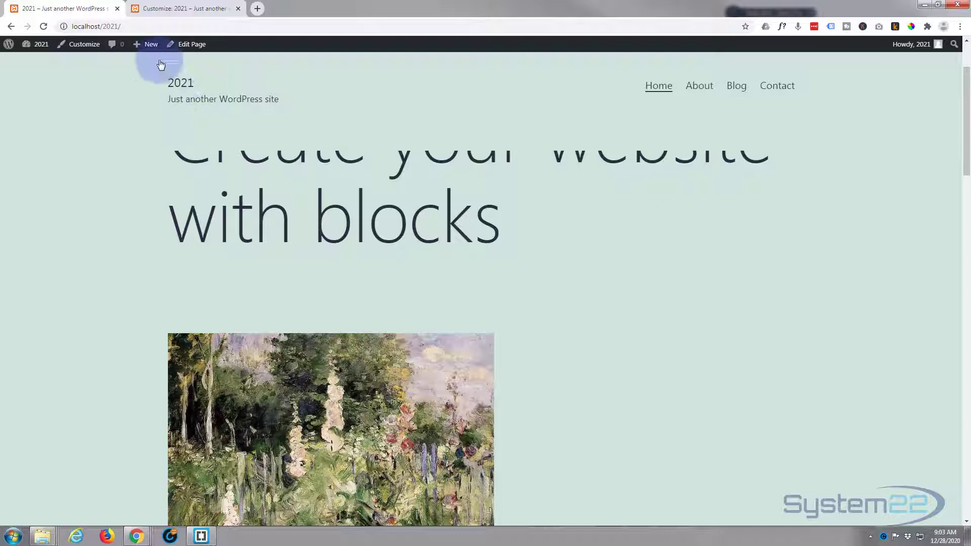
pyautogui.click(46, 27)
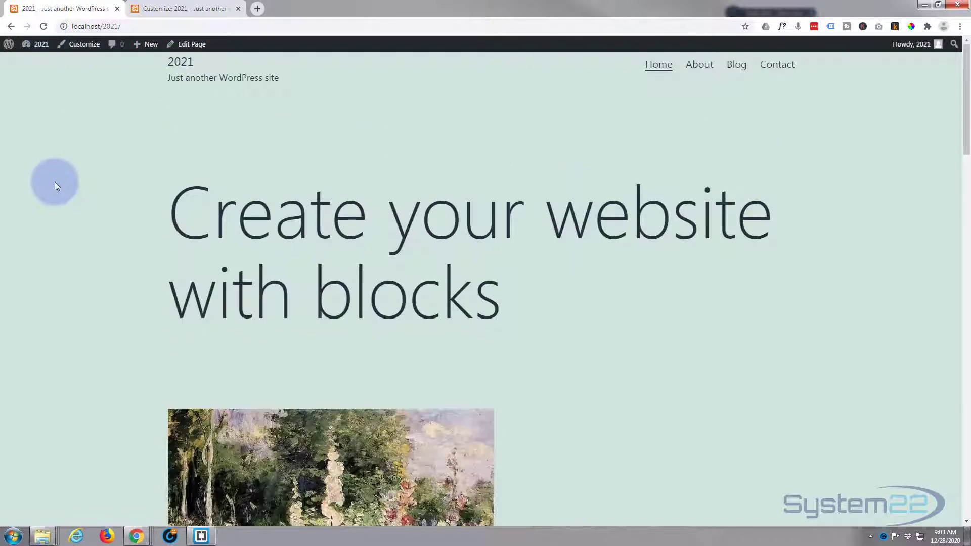
pyautogui.scroll(-1, 55, 181)
pyautogui.scroll(-1, 55, 181)
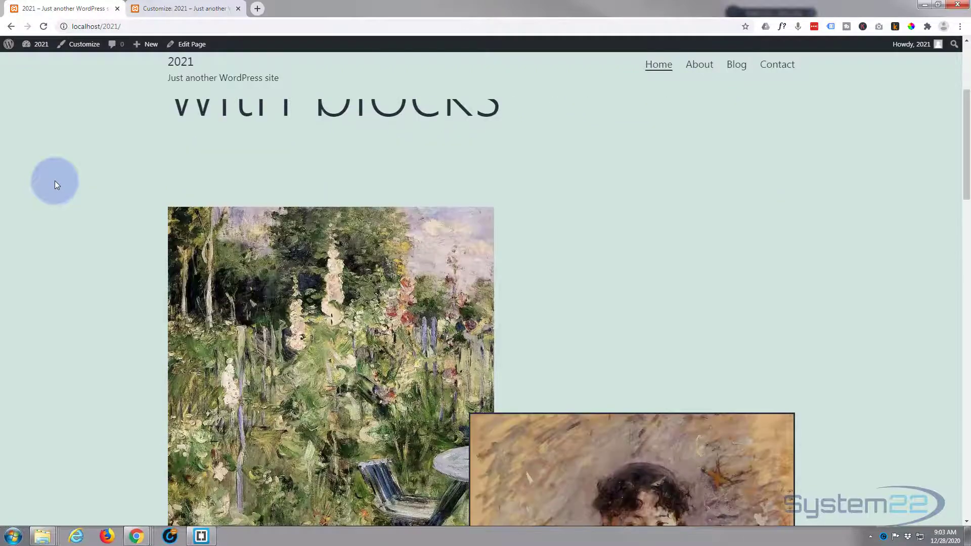
pyautogui.scroll(-1, 55, 181)
pyautogui.scroll(-1, 54, 180)
pyautogui.scroll(-2, 55, 181)
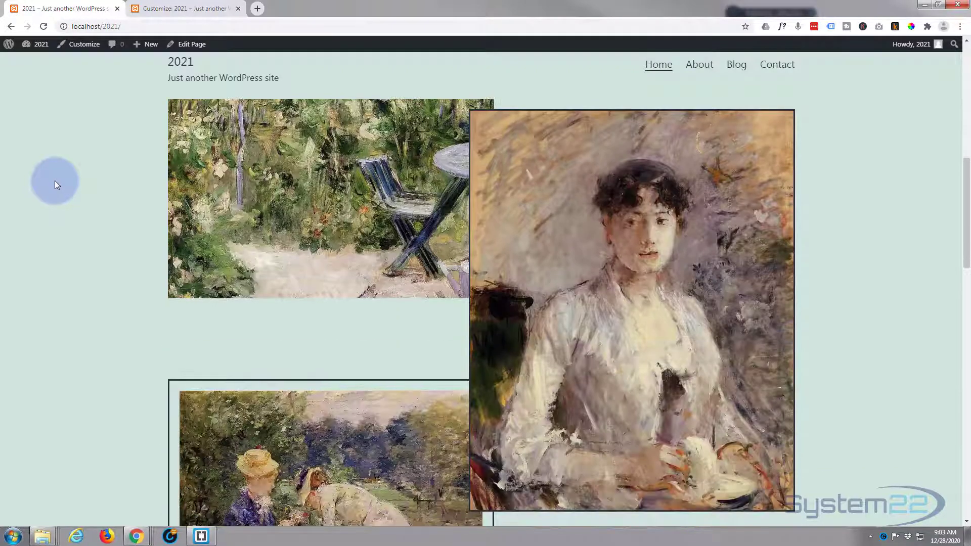
pyautogui.scroll(2, 55, 180)
pyautogui.scroll(2, 56, 181)
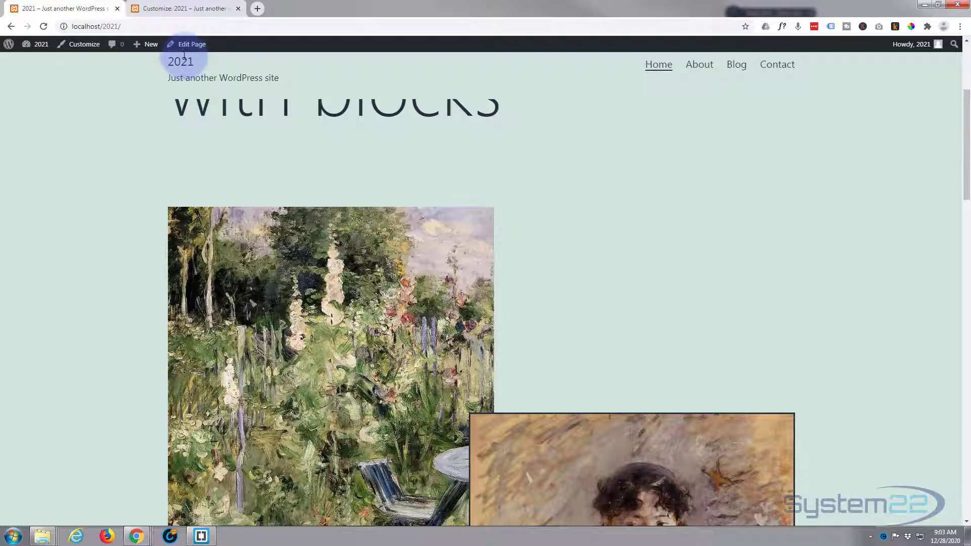
pyautogui.scroll(3, 134, 101)
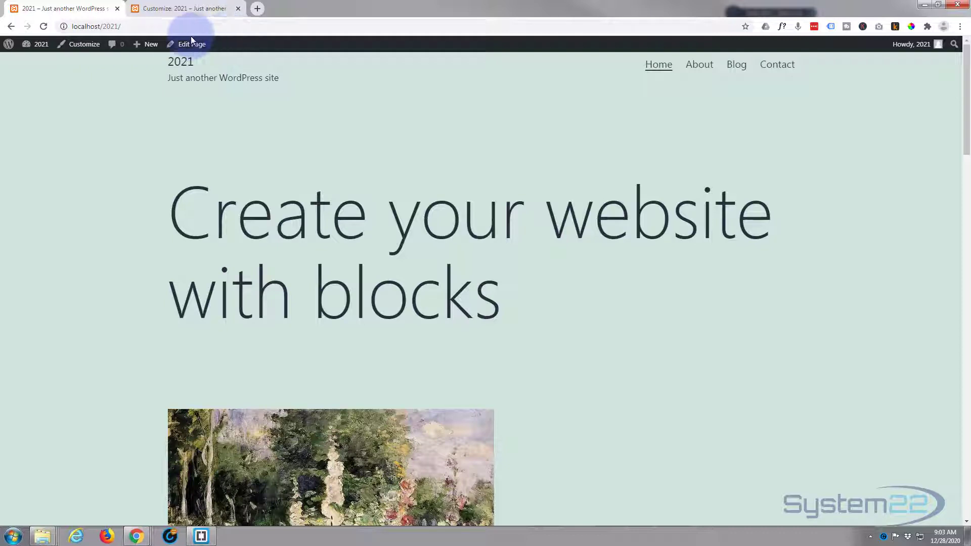
pyautogui.click(107, 26)
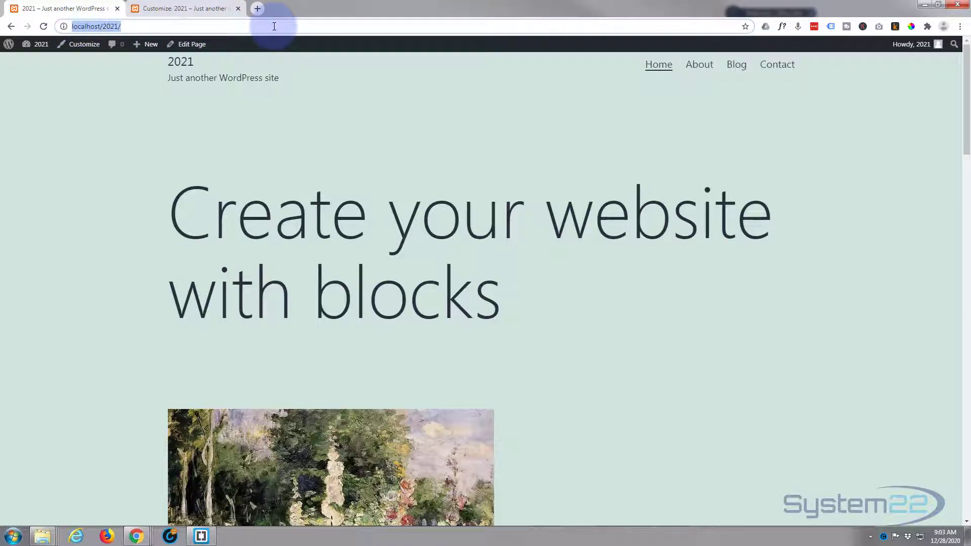
# Step: Load the site's home page logged out in a new incognito window
pyautogui.hotkey('ctrl', 'shift', 'n')
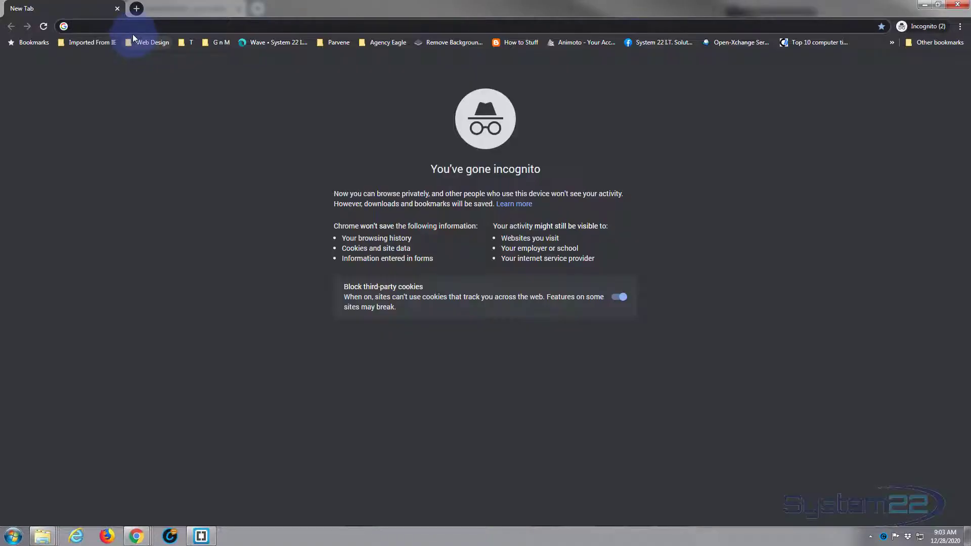
pyautogui.write('http://localhost/2021/')
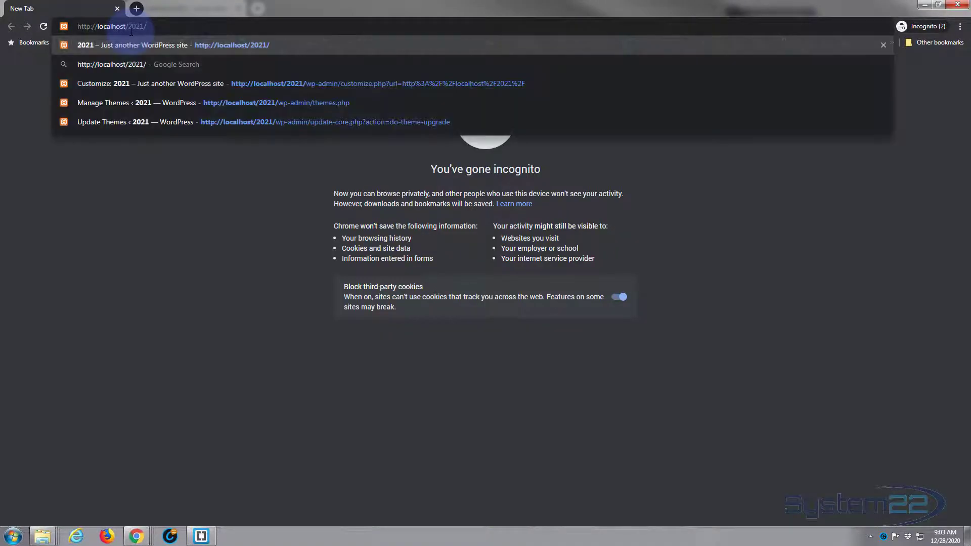
pyautogui.press('Return')
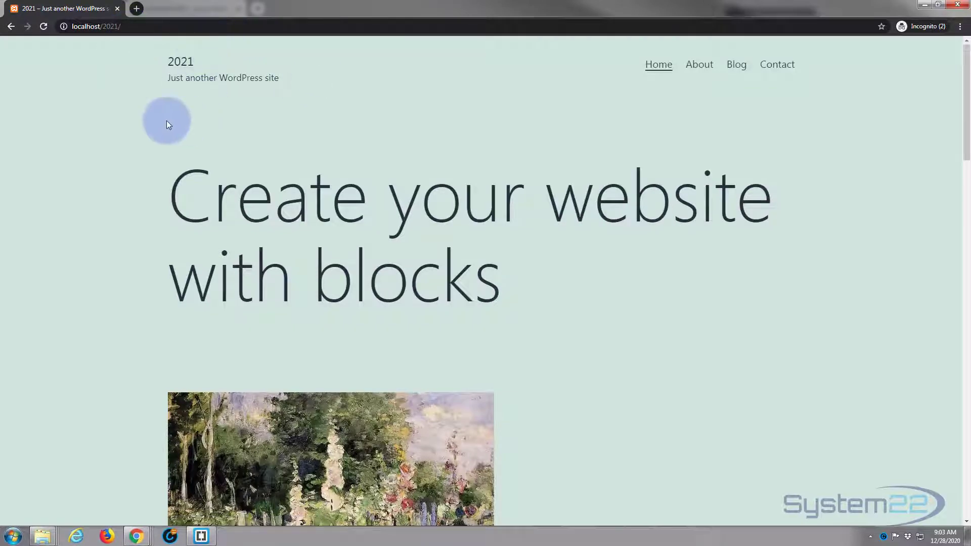
pyautogui.scroll(-1, 166, 121)
pyautogui.scroll(1, 165, 121)
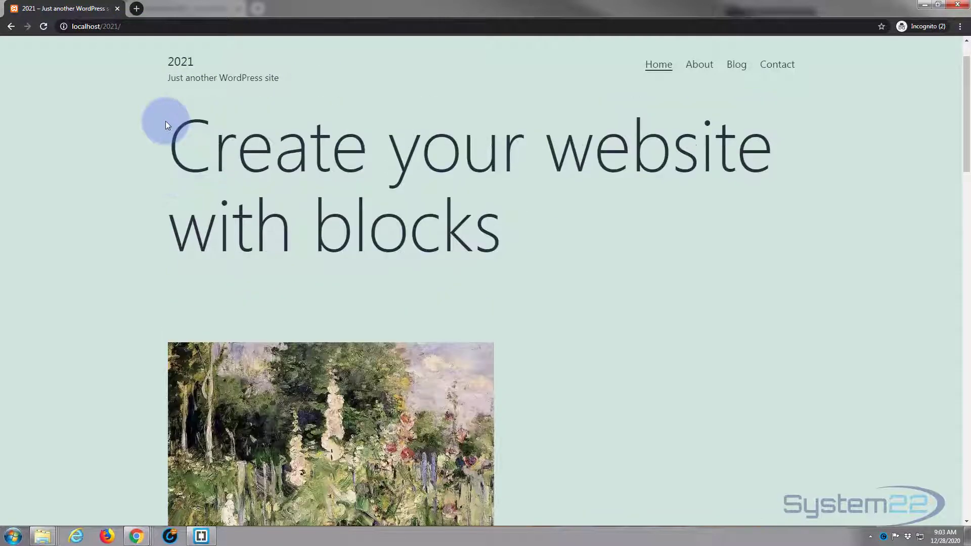
pyautogui.scroll(-1, 166, 120)
pyautogui.scroll(1, 166, 121)
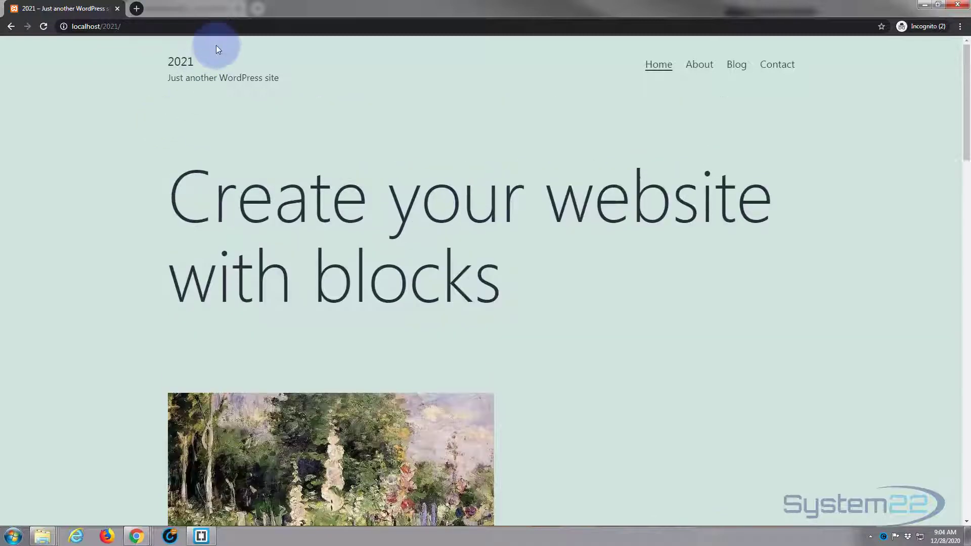
# Step: Close the incognito window, returning to the logged-in live site
pyautogui.click(964, 6)
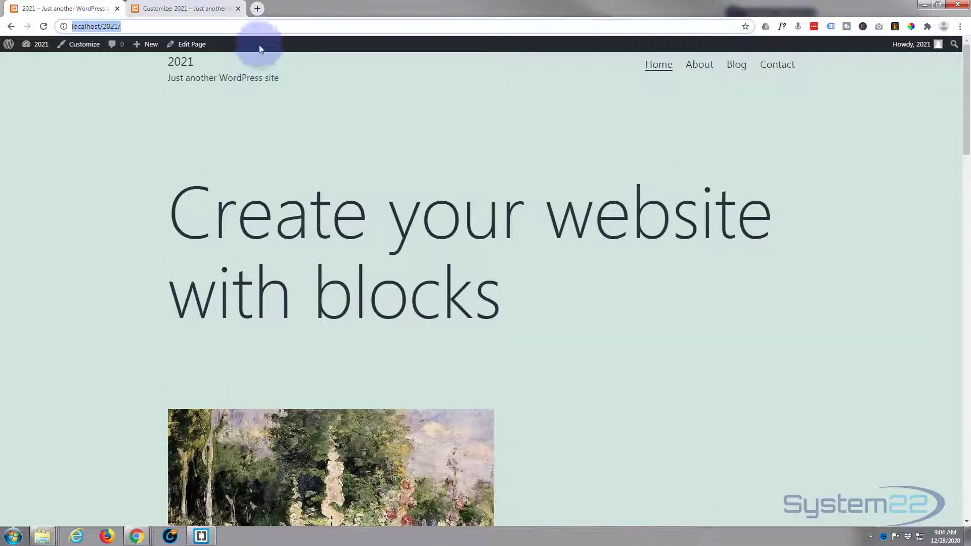
pyautogui.scroll(-2, 199, 136)
pyautogui.scroll(-2, 199, 136)
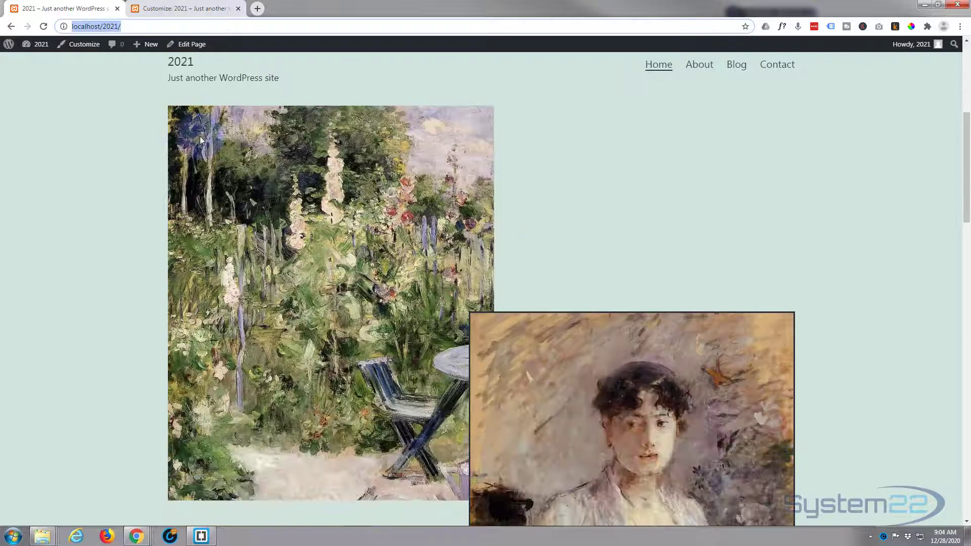
pyautogui.scroll(-2, 200, 136)
pyautogui.scroll(2, 200, 136)
pyautogui.scroll(-3, 199, 136)
pyautogui.scroll(-2, 199, 136)
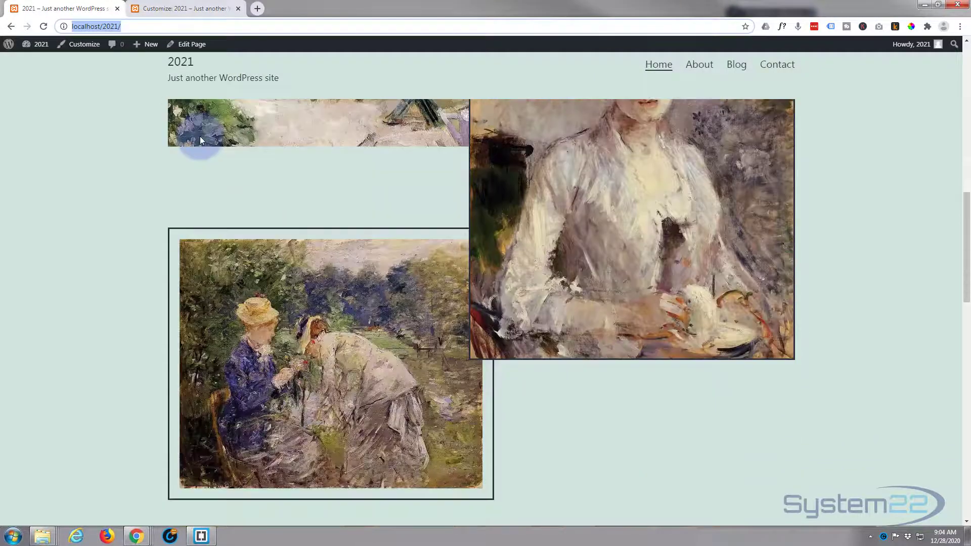
pyautogui.scroll(-2, 200, 136)
pyautogui.scroll(-3, 199, 136)
pyautogui.scroll(-2, 200, 136)
pyautogui.scroll(-2, 200, 136)
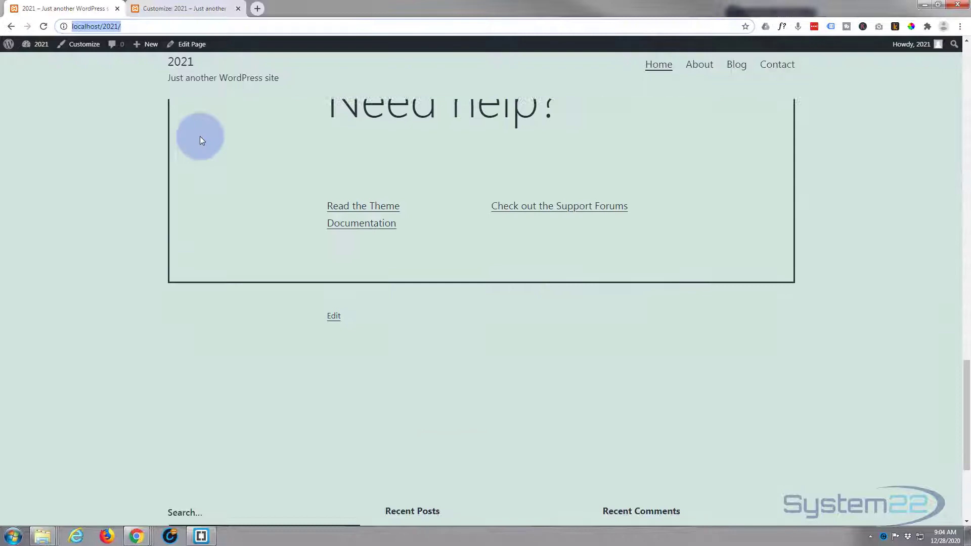
pyautogui.scroll(2, 200, 136)
pyautogui.scroll(4, 200, 137)
pyautogui.scroll(3, 199, 137)
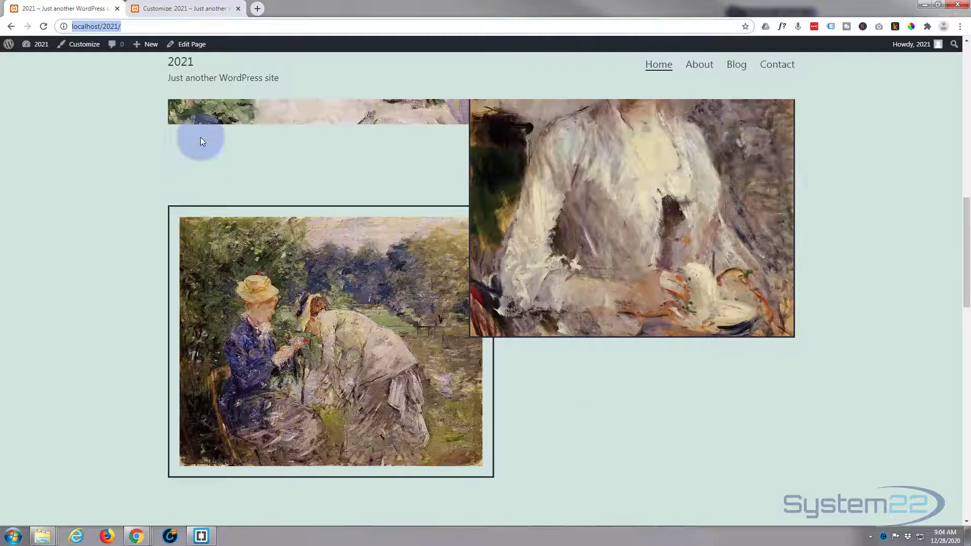
pyautogui.scroll(3, 201, 139)
pyautogui.scroll(2, 13, 53)
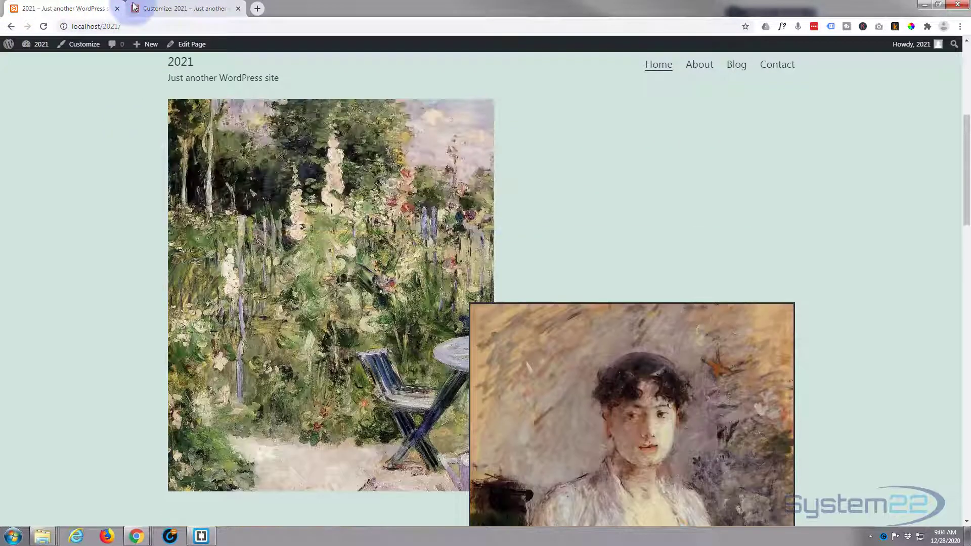
# Step: Return to the Customizer's Additional CSS panel and scroll the preview back to the top
pyautogui.click(153, 9)
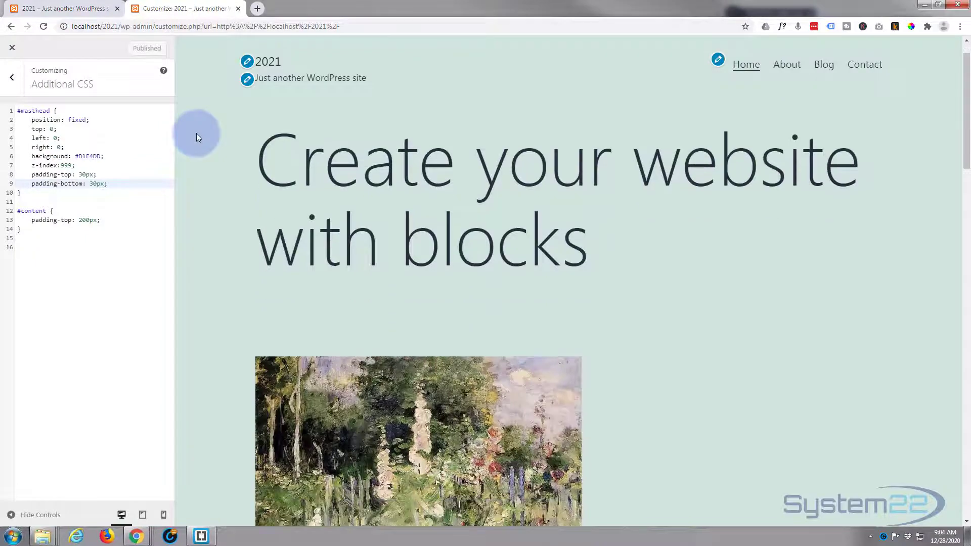
pyautogui.scroll(-2, 197, 133)
pyautogui.scroll(3, 196, 133)
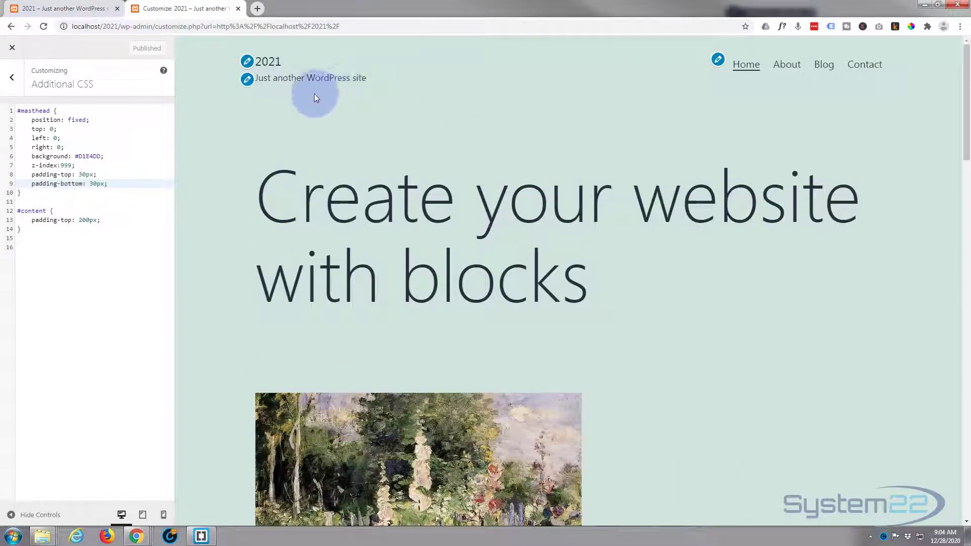
pyautogui.click(379, 101)
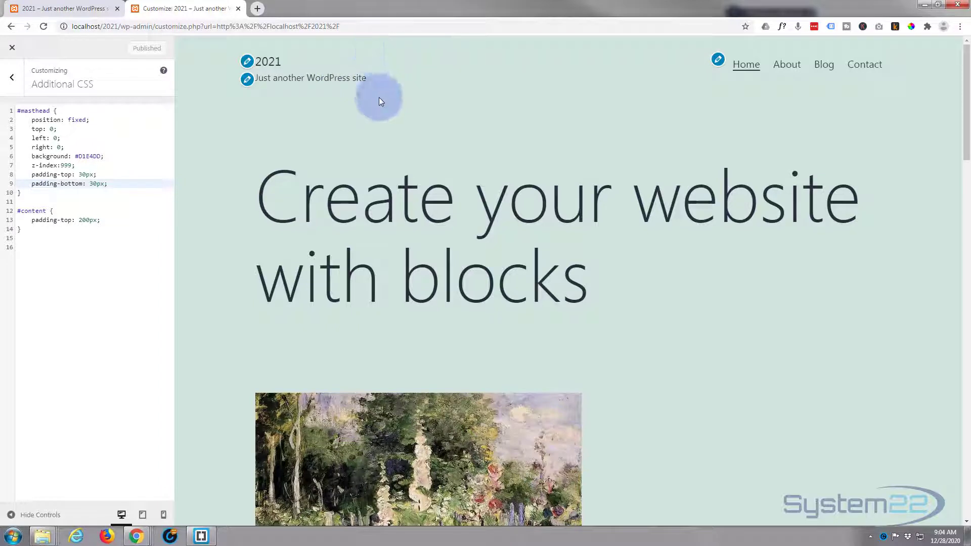